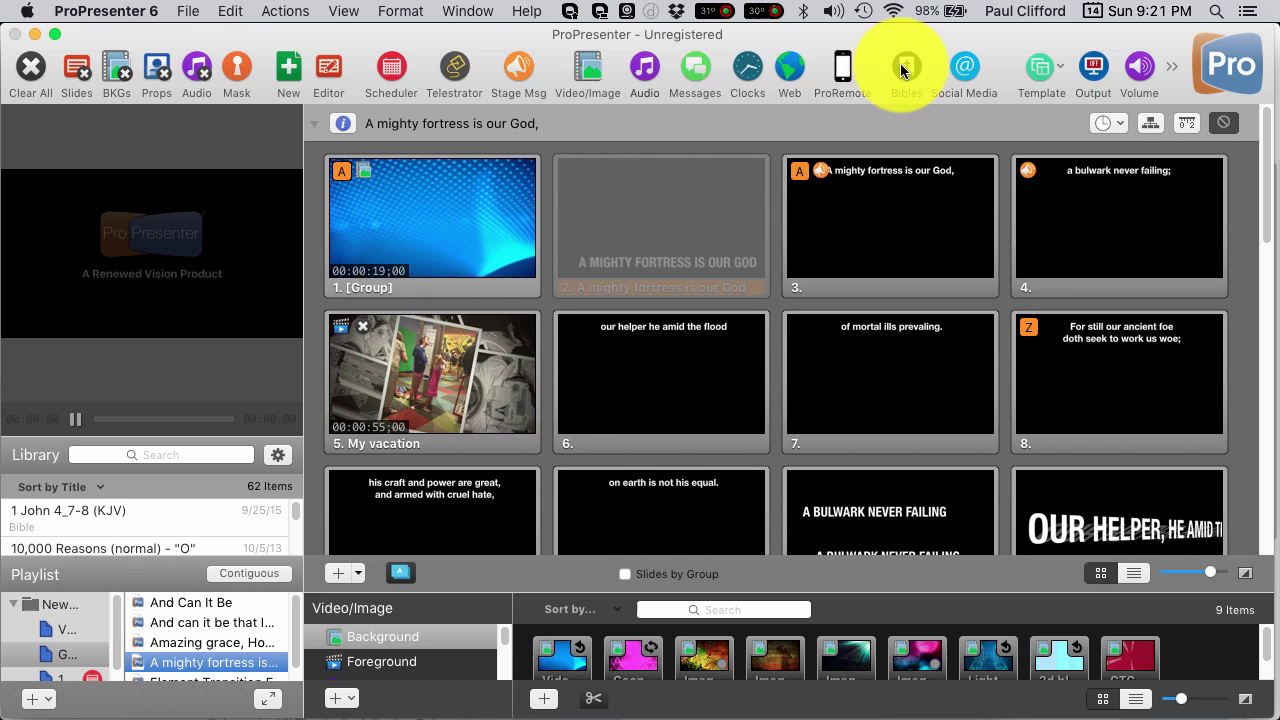
Show the Props window from the View menu
{"action": "left_click", "coordinate": [341, 12]}
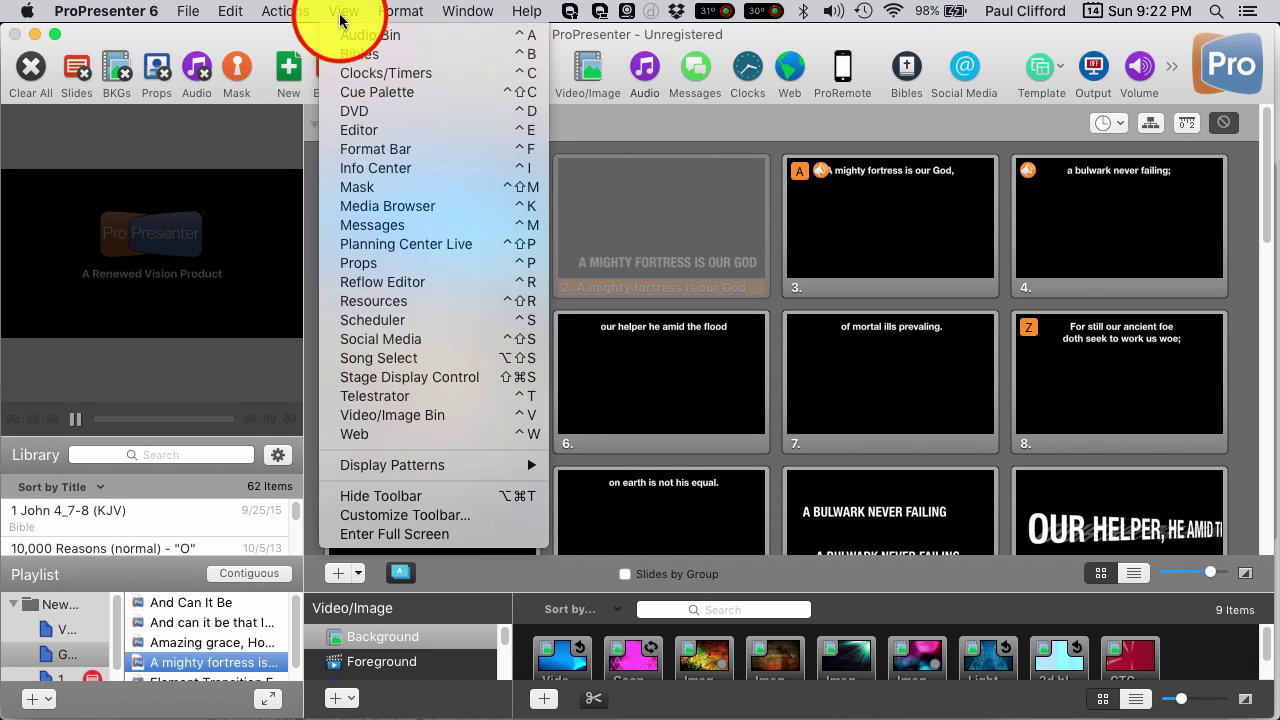
{"action": "left_click", "coordinate": [525, 268]}
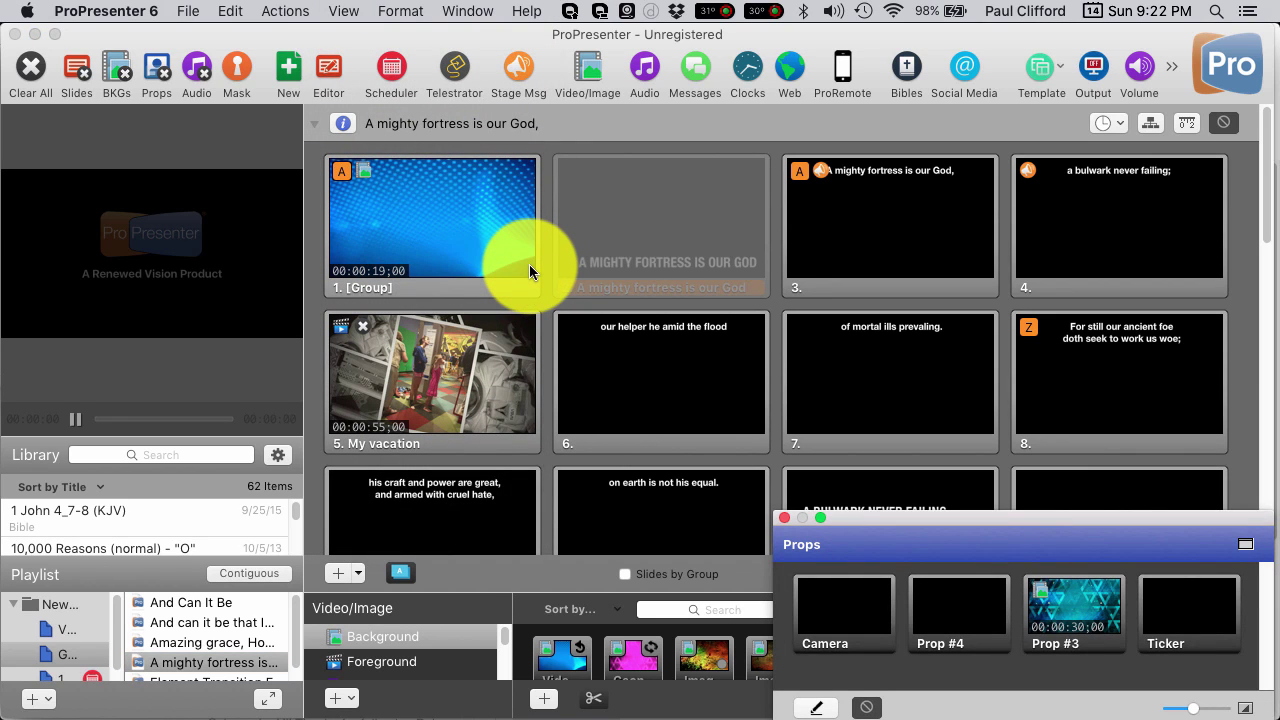
{"action": "left_click", "coordinate": [929, 529]}
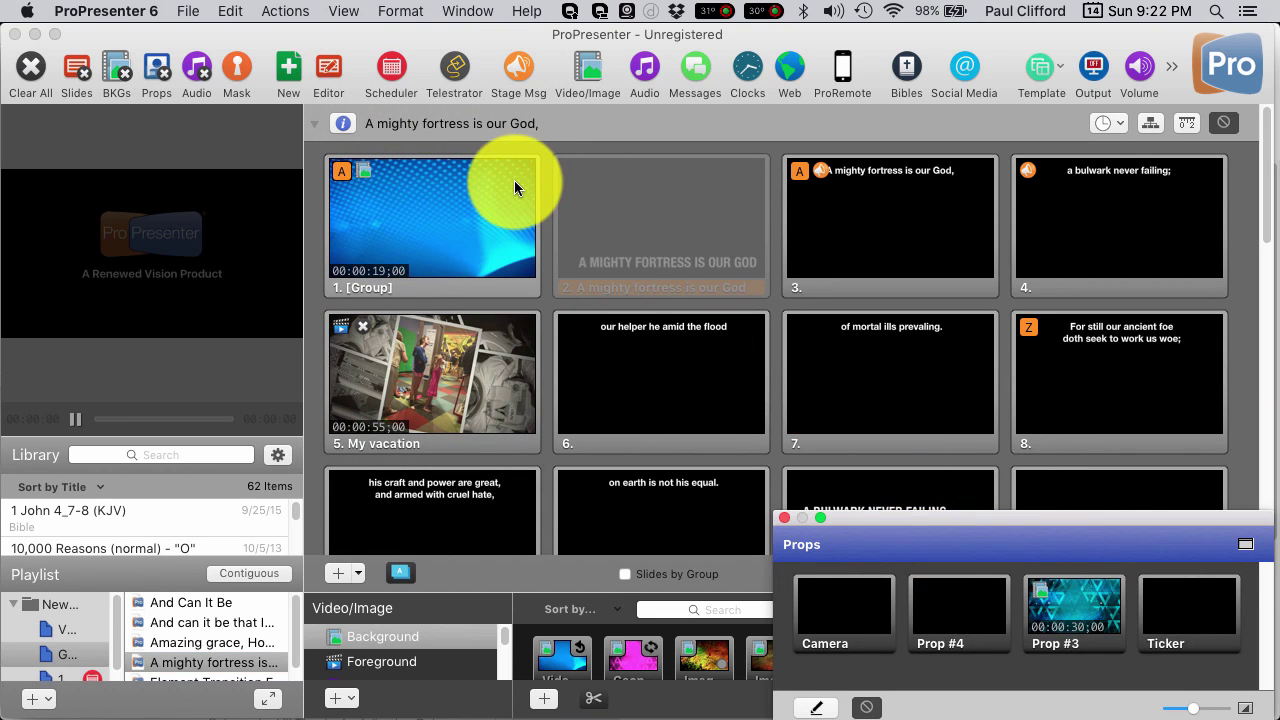
Reposition the floating Props window over the slide grid and toggle its compact mode off and on
{"action": "left_click_drag", "start_coordinate": [930, 520], "coordinate": [491, 130]}
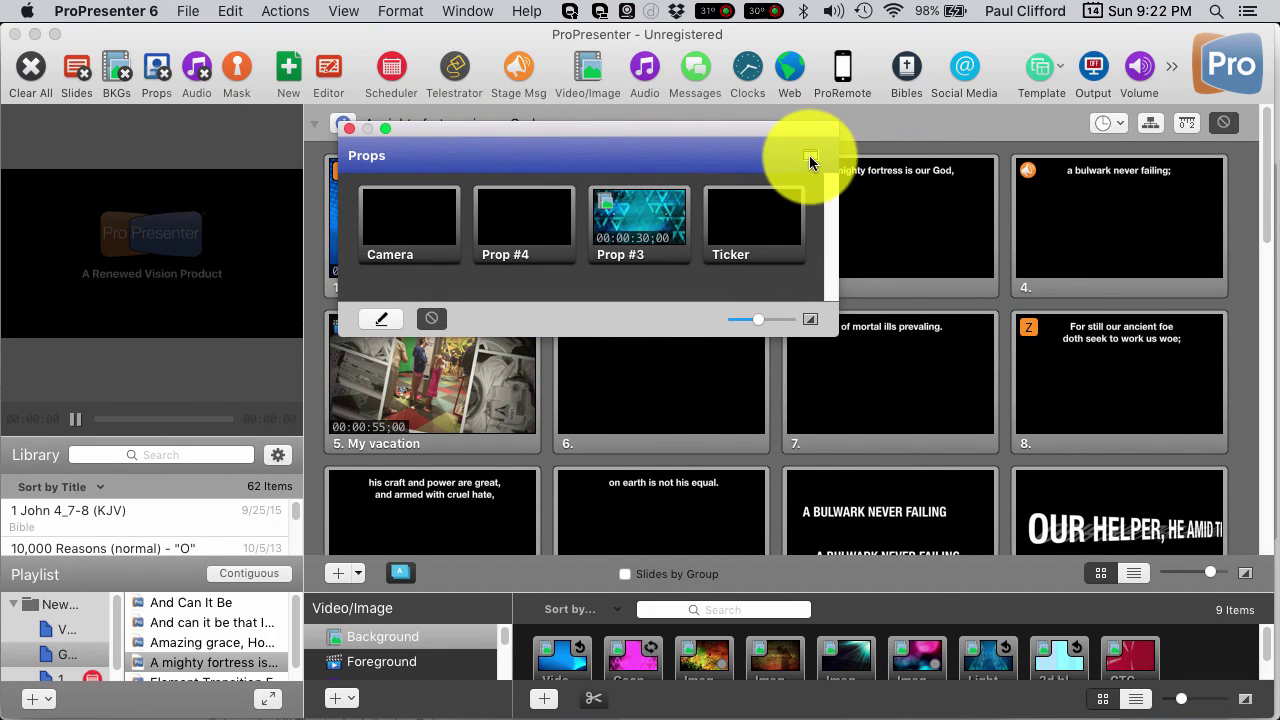
{"action": "left_click_drag", "start_coordinate": [750, 140], "coordinate": [819, 261]}
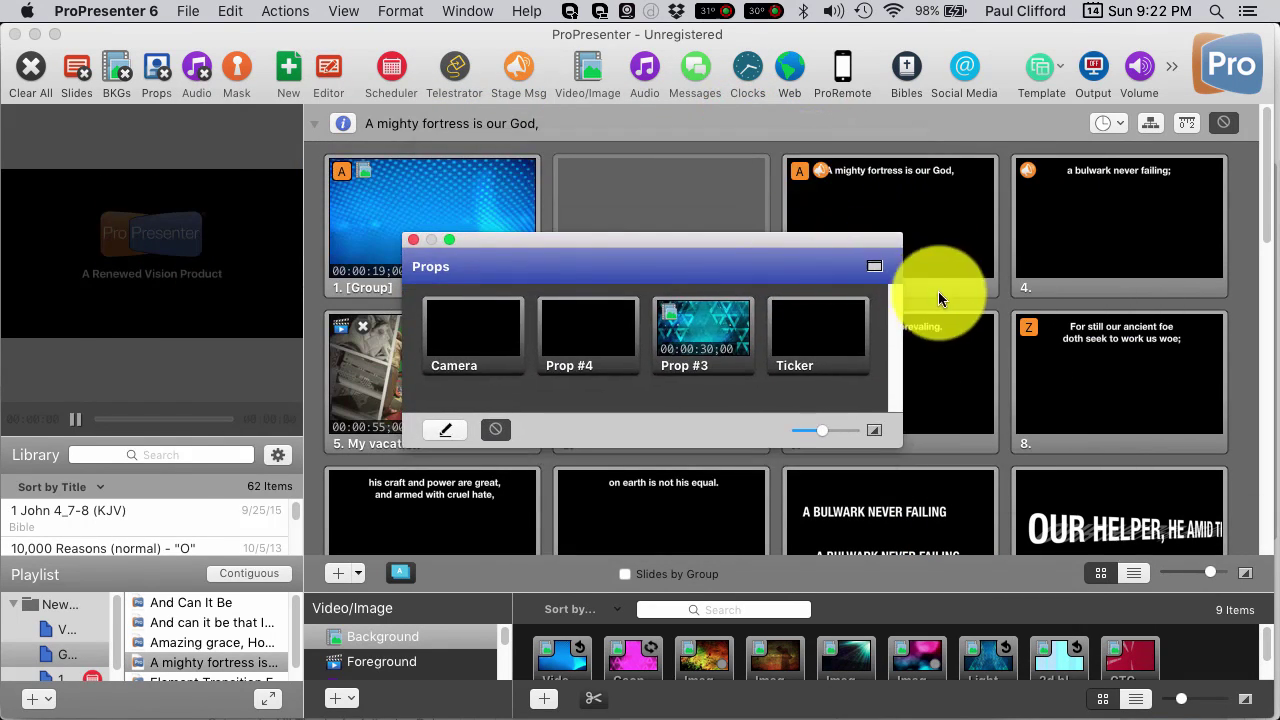
{"action": "left_click", "coordinate": [875, 268]}
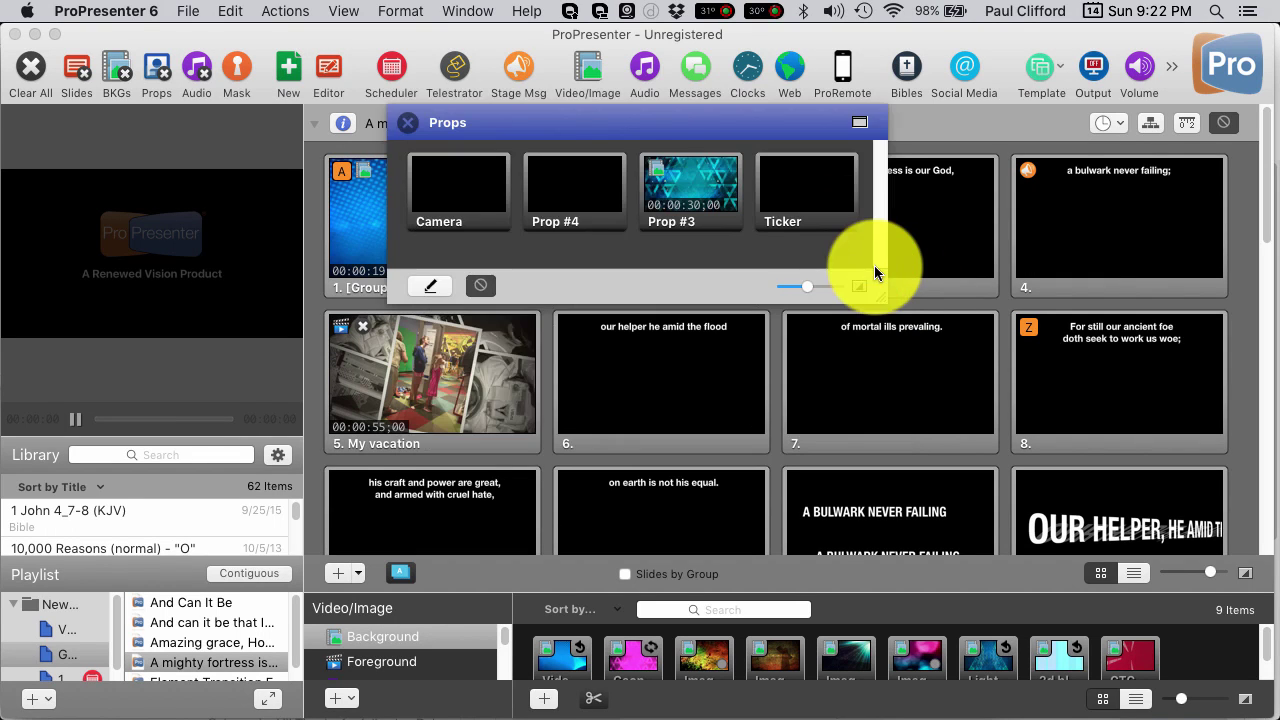
{"action": "left_click", "coordinate": [860, 122]}
{"action": "left_click_drag", "start_coordinate": [777, 177], "coordinate": [879, 114]}
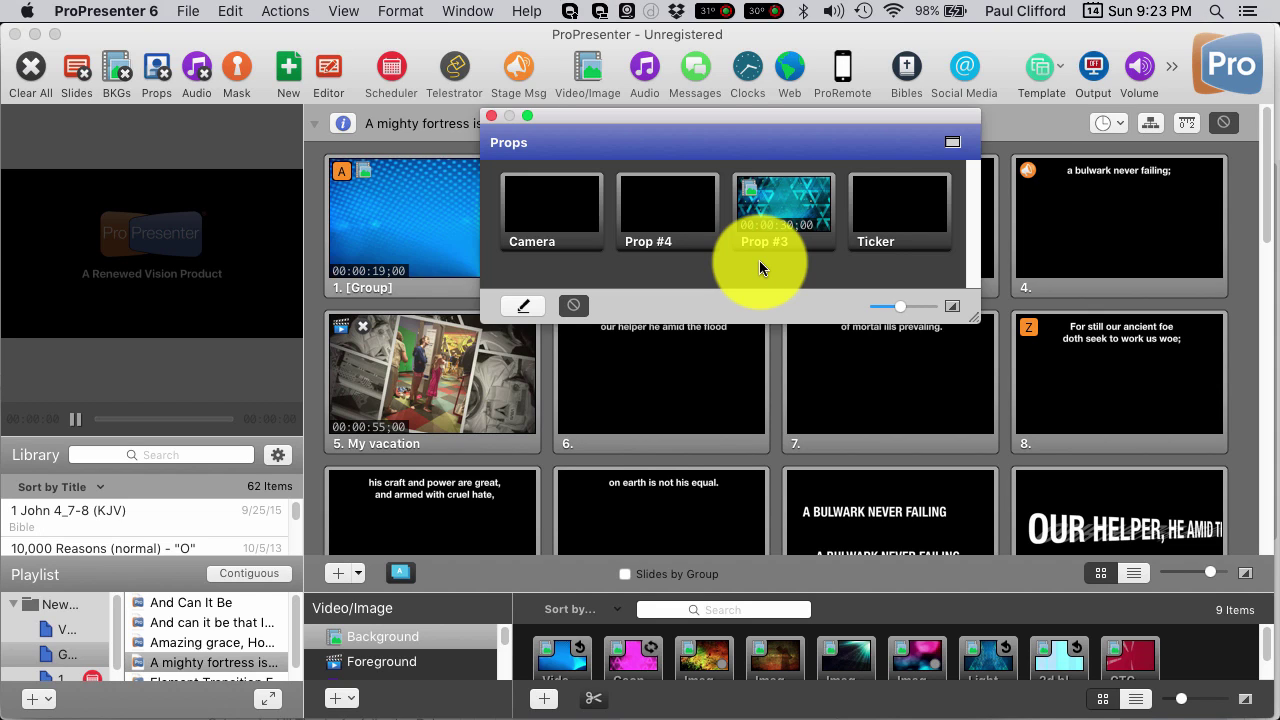
Open the Props Editor and add a new blank prop, Props #5
{"action": "left_click", "coordinate": [522, 306]}
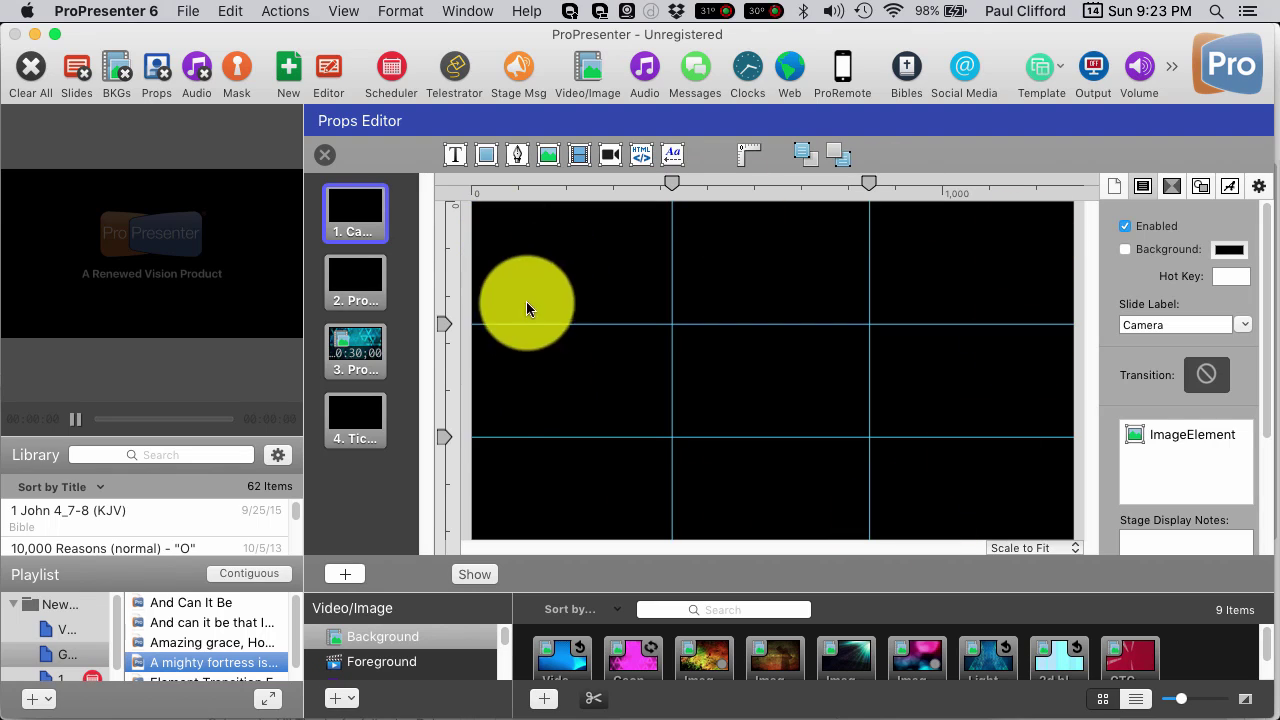
{"action": "left_click", "coordinate": [344, 576]}
{"action": "left_click", "coordinate": [344, 578]}
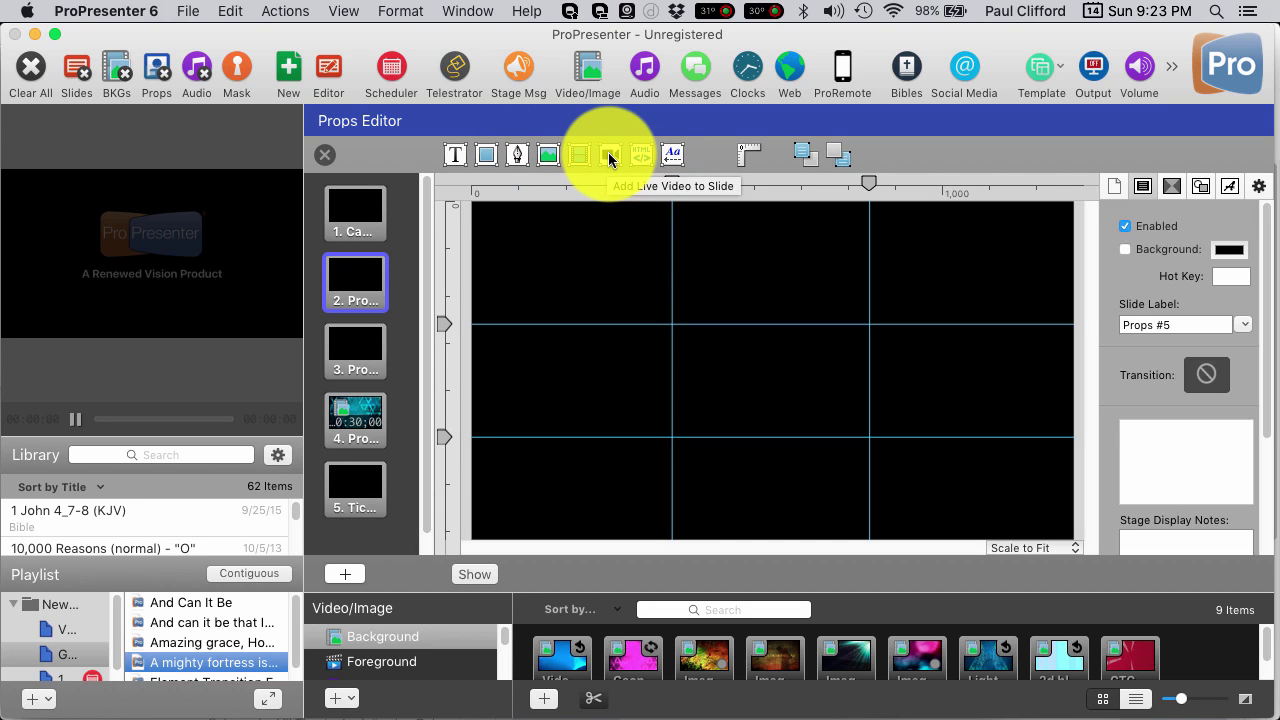
With the Bezier pen, draw a zigzag-and-curve outline across the Props #5 canvas, closing it at its start point
{"action": "left_click", "coordinate": [516, 156]}
{"action": "left_click", "coordinate": [522, 342]}
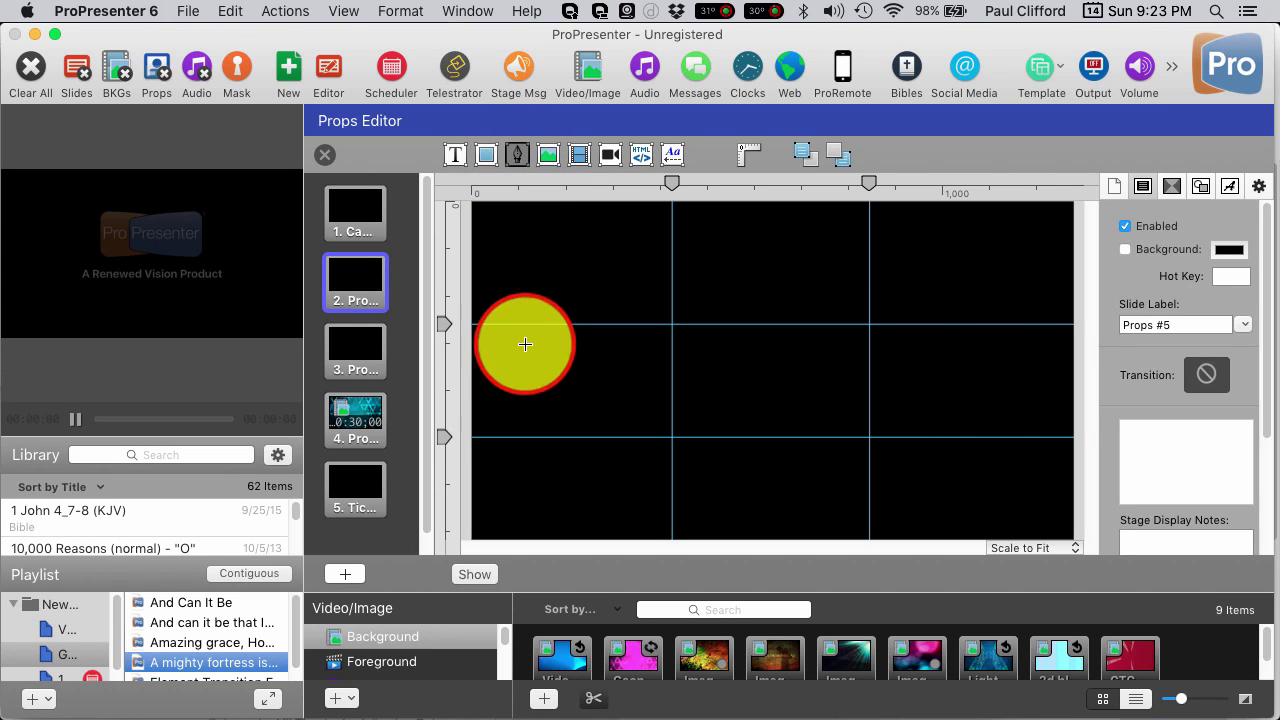
{"action": "left_click_drag", "start_coordinate": [524, 342], "coordinate": [614, 266]}
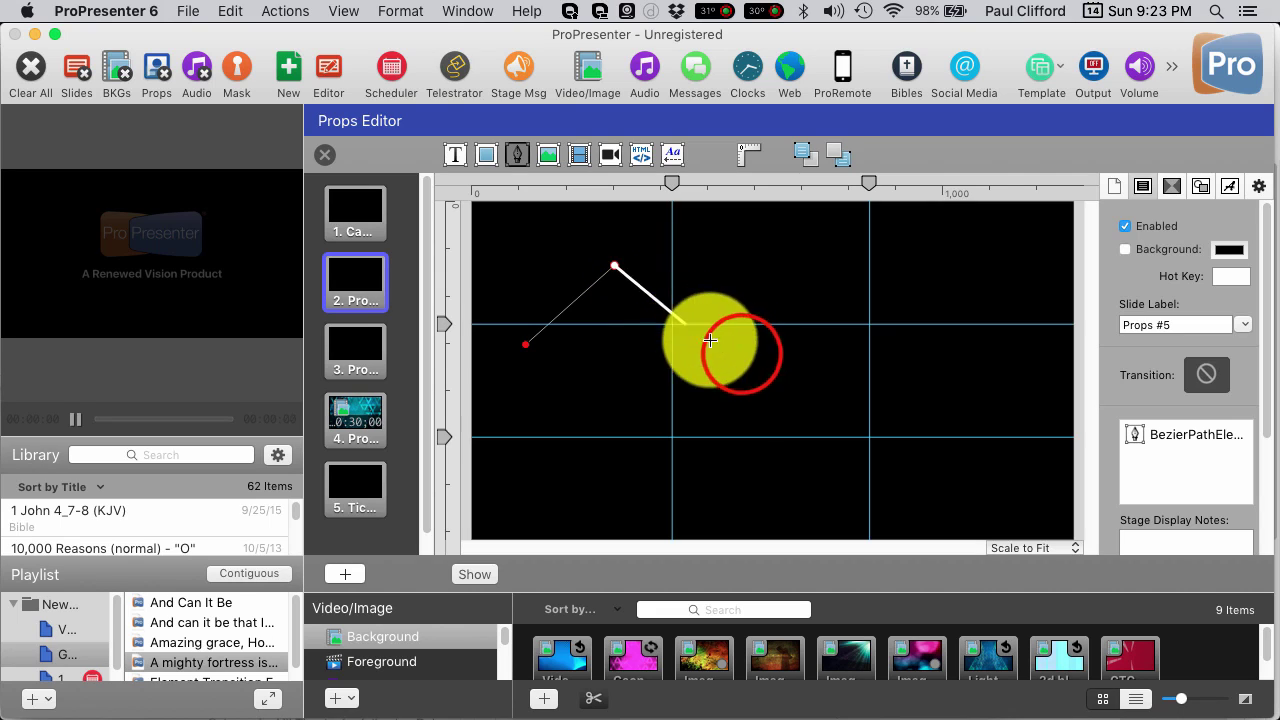
{"action": "left_click_drag", "start_coordinate": [742, 354], "coordinate": [786, 344]}
{"action": "left_click", "coordinate": [866, 297]}
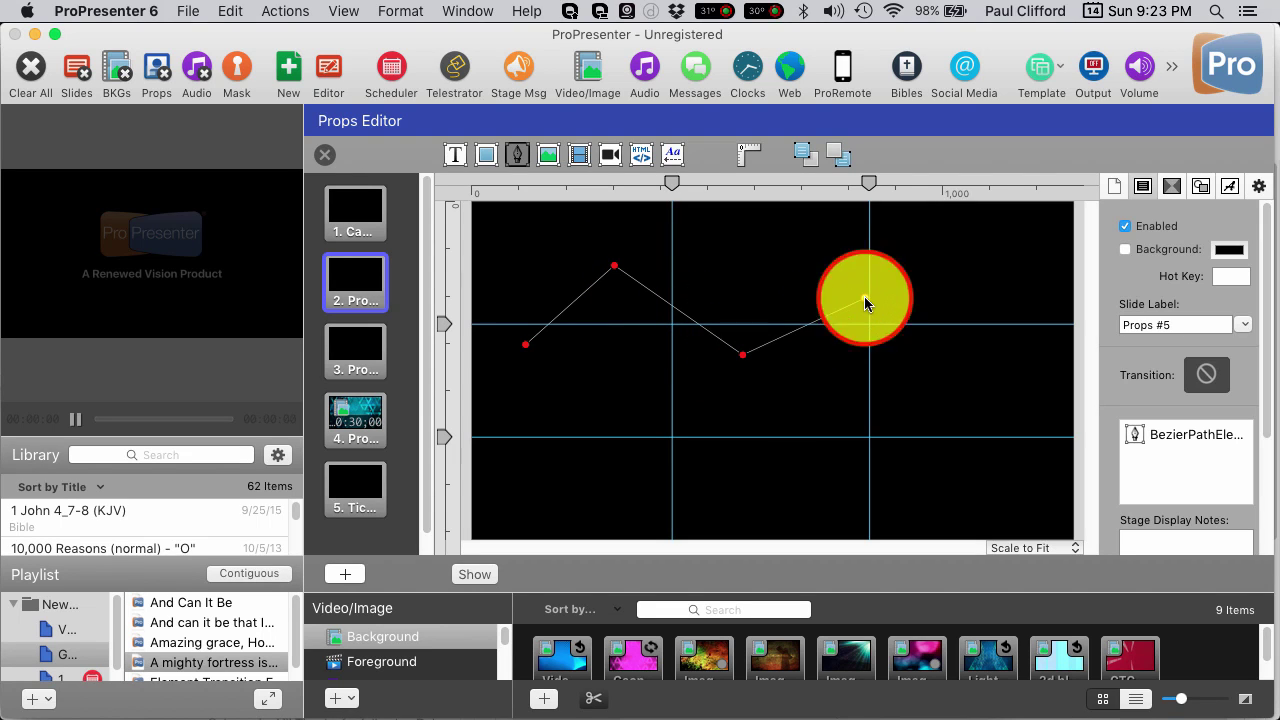
{"action": "left_click_drag", "start_coordinate": [915, 358], "coordinate": [806, 373]}
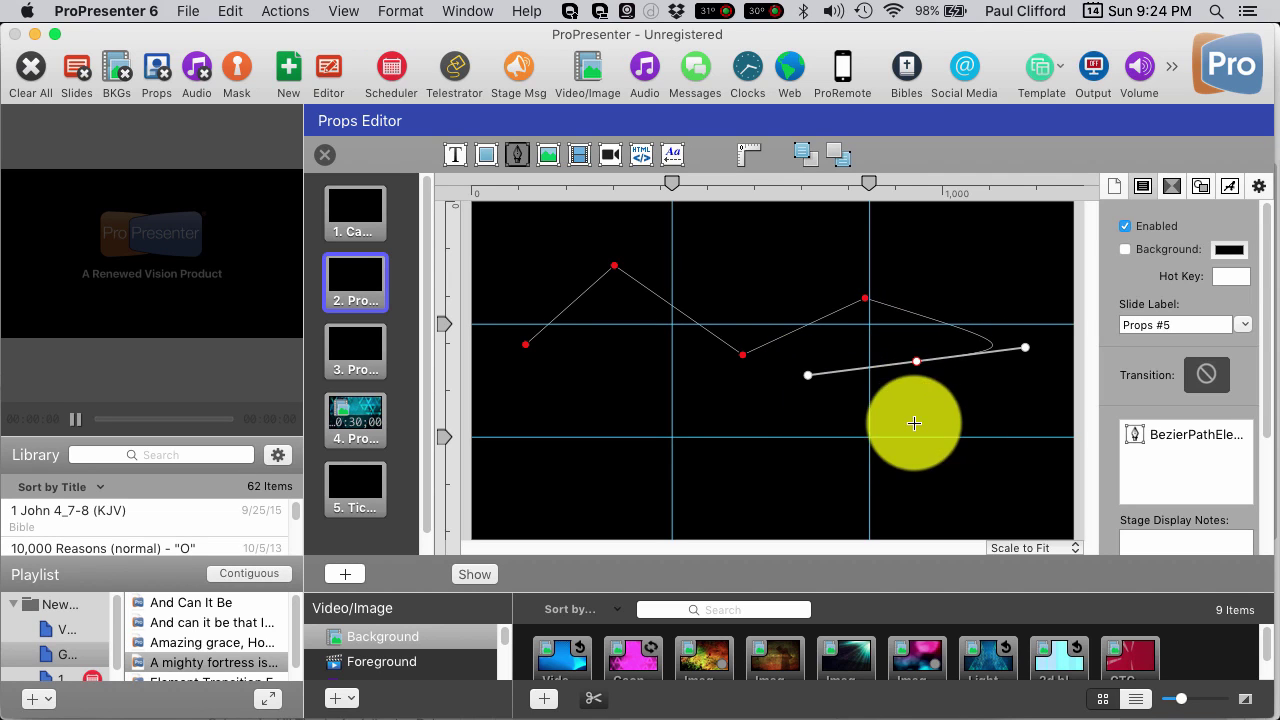
{"action": "left_click", "coordinate": [965, 421]}
{"action": "left_click_drag", "start_coordinate": [964, 418], "coordinate": [943, 463]}
{"action": "left_click", "coordinate": [677, 481]}
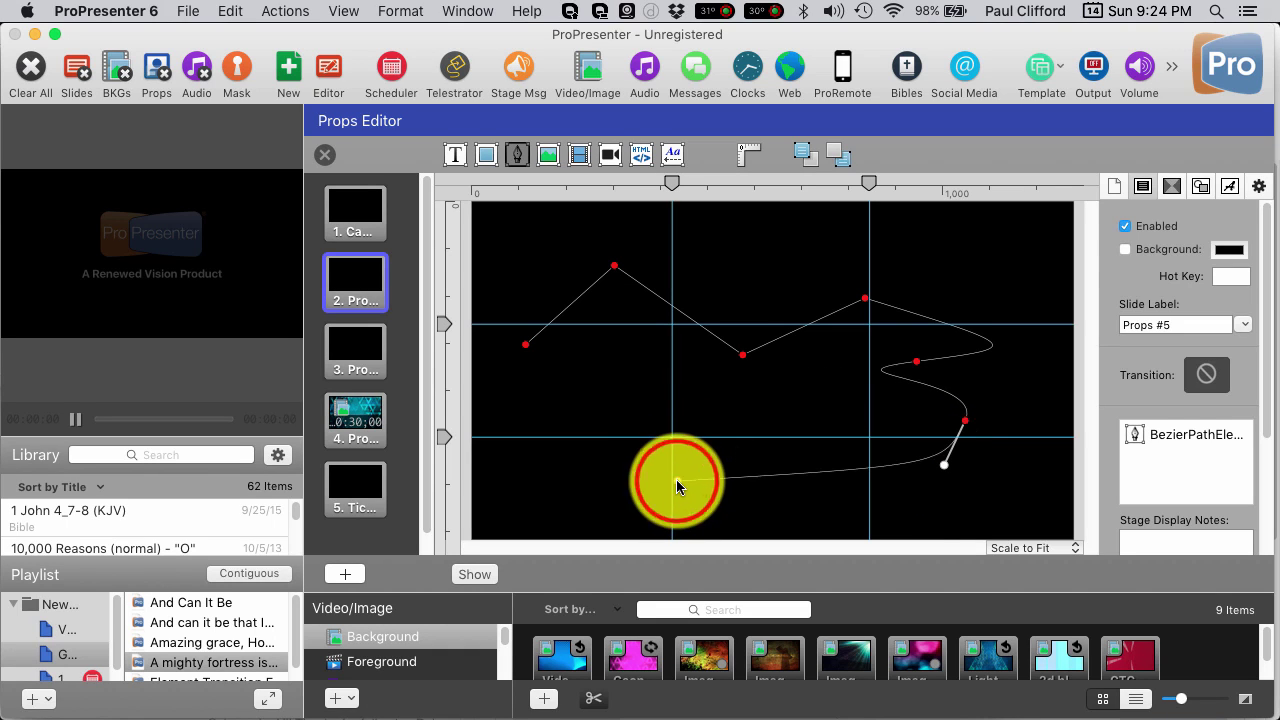
{"action": "left_click", "coordinate": [524, 342]}
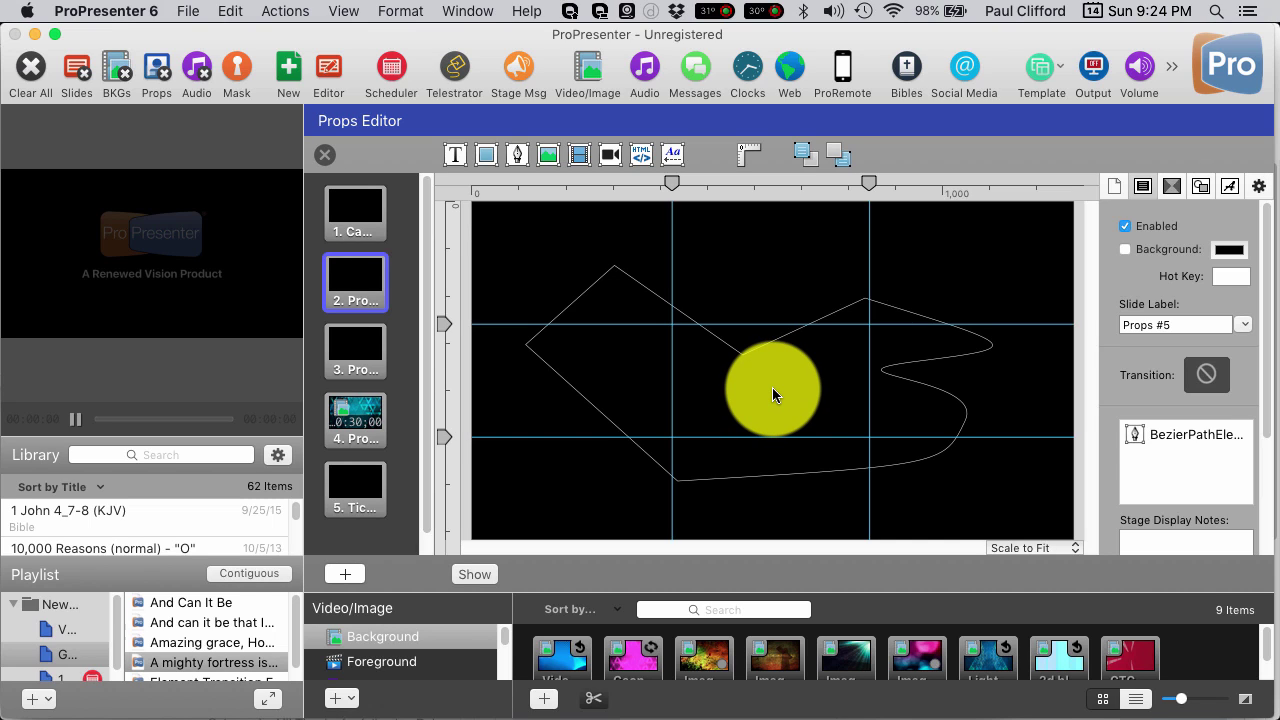
Try a Snow background fill on Props #5, turn it back off, and close the Props Editor
{"action": "left_click", "coordinate": [1125, 249]}
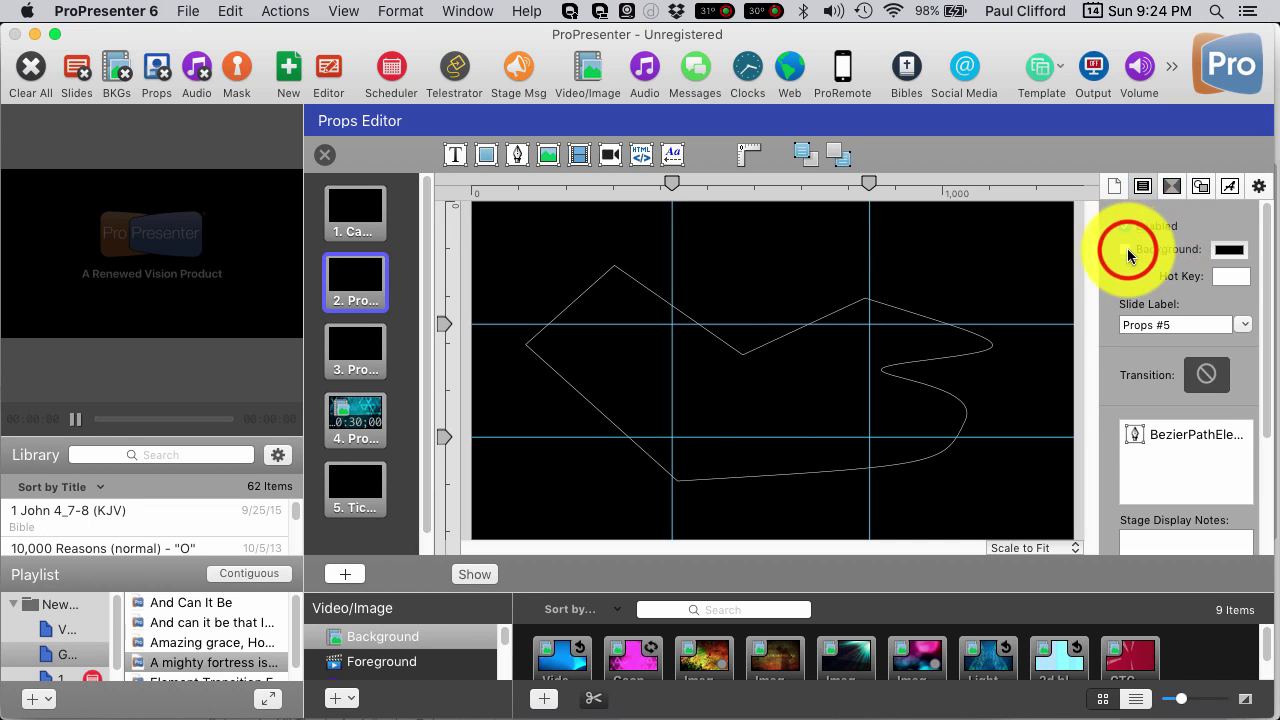
{"action": "left_click", "coordinate": [1229, 249]}
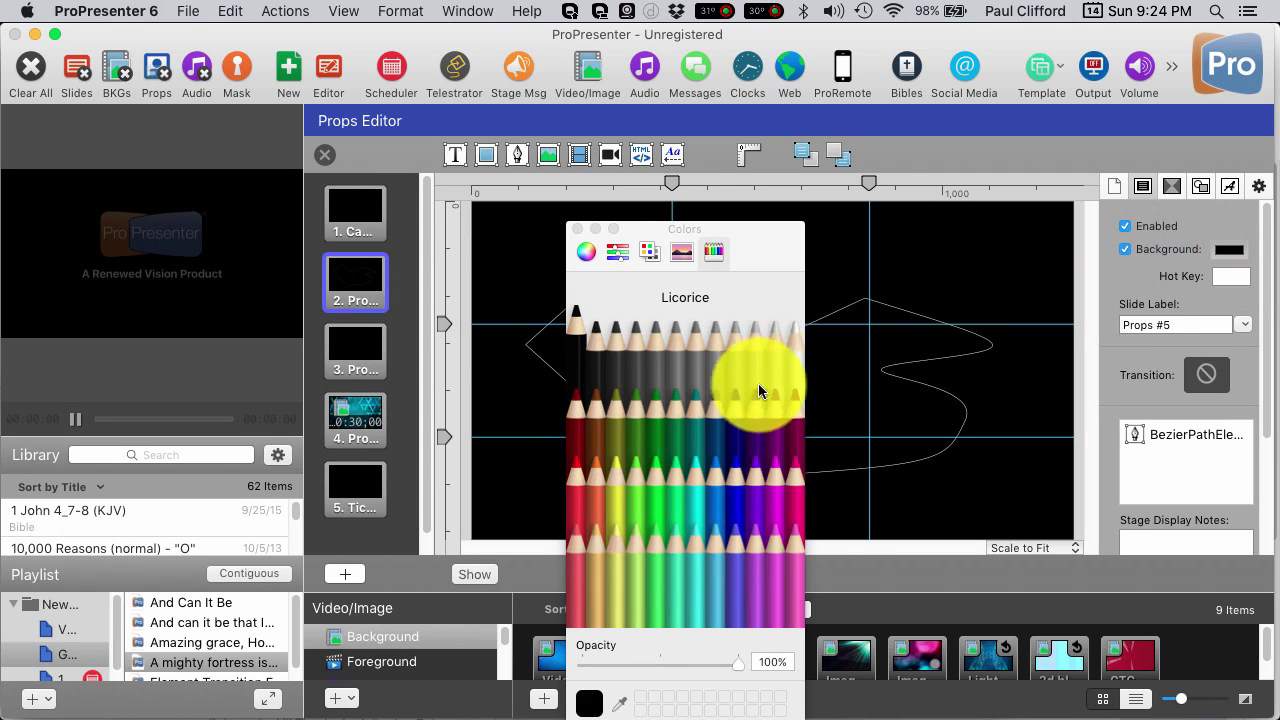
{"action": "left_click", "coordinate": [790, 329]}
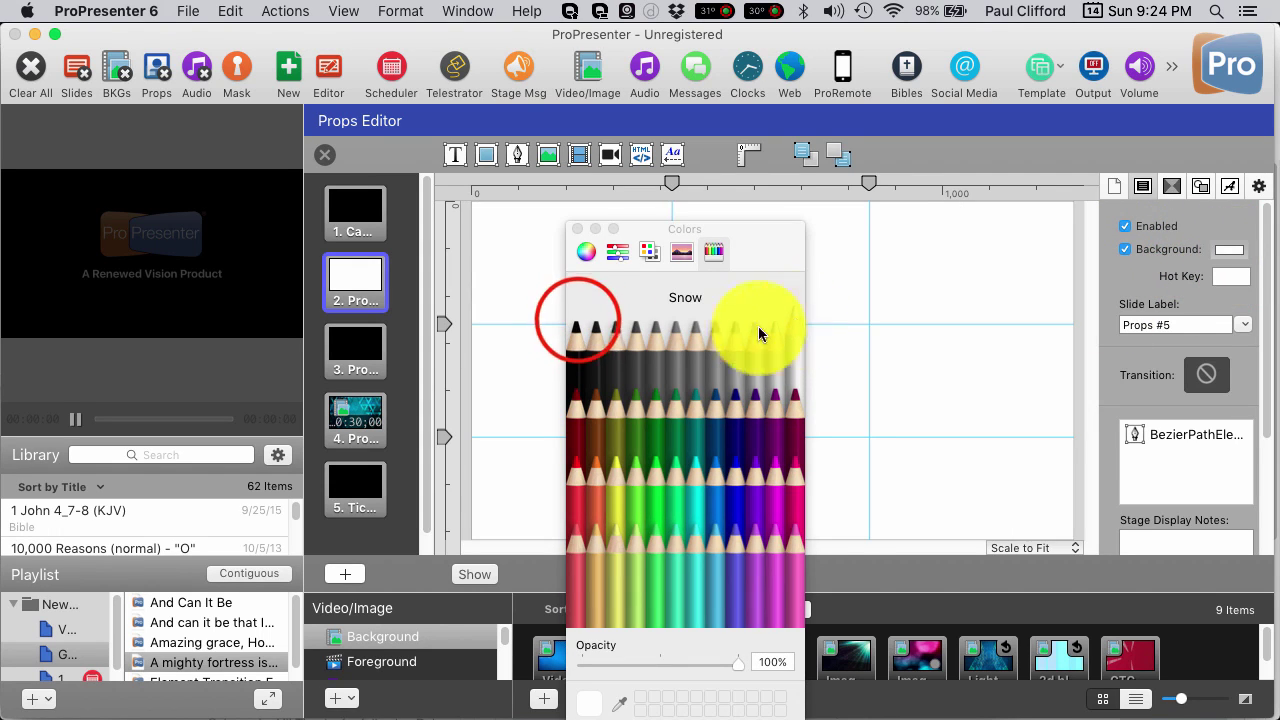
{"action": "left_click", "coordinate": [577, 229]}
{"action": "left_click", "coordinate": [1123, 250]}
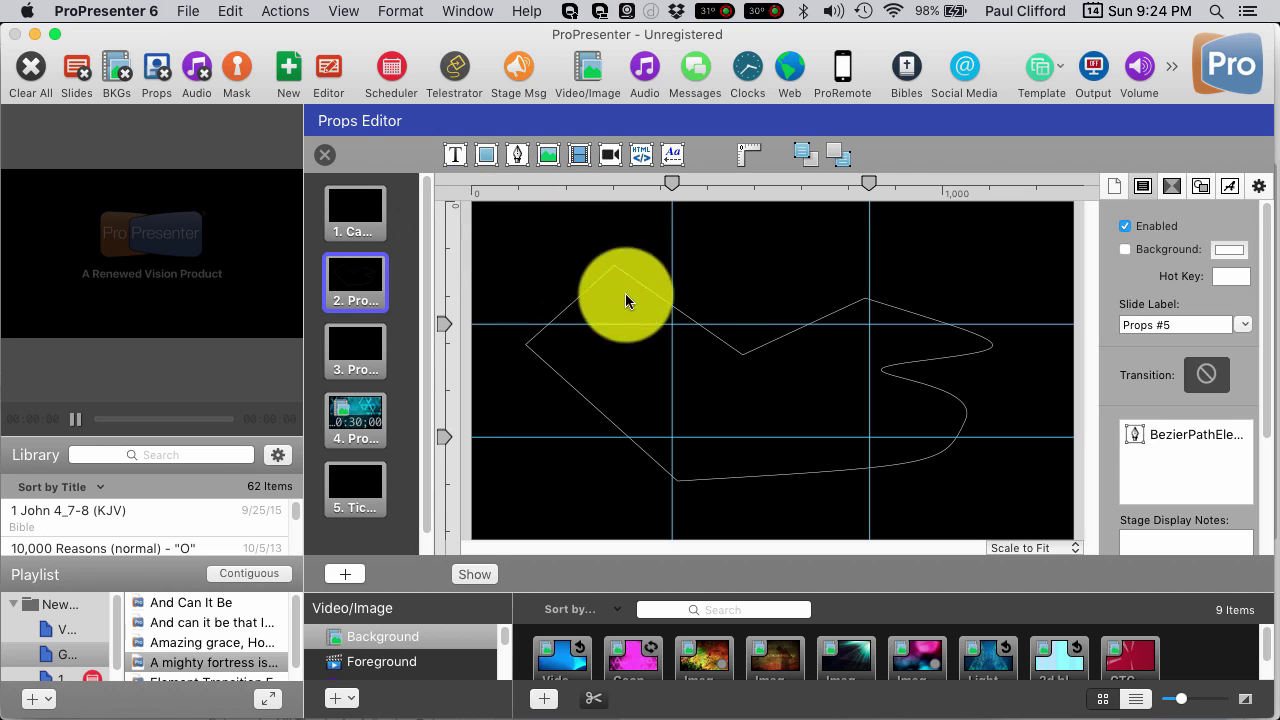
{"action": "left_click", "coordinate": [324, 154]}
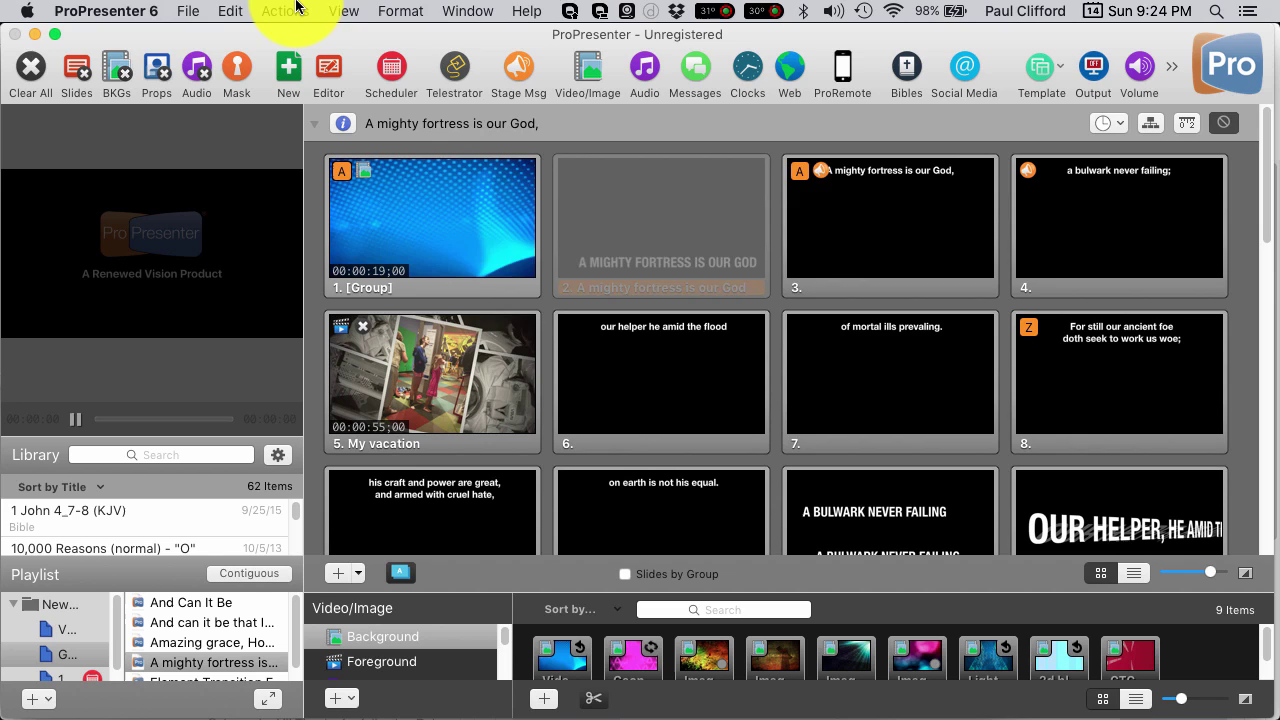
Put Props #5 live, close the Props window, and take slide 1 live beneath it
{"action": "key", "text": "super+shift+p"}
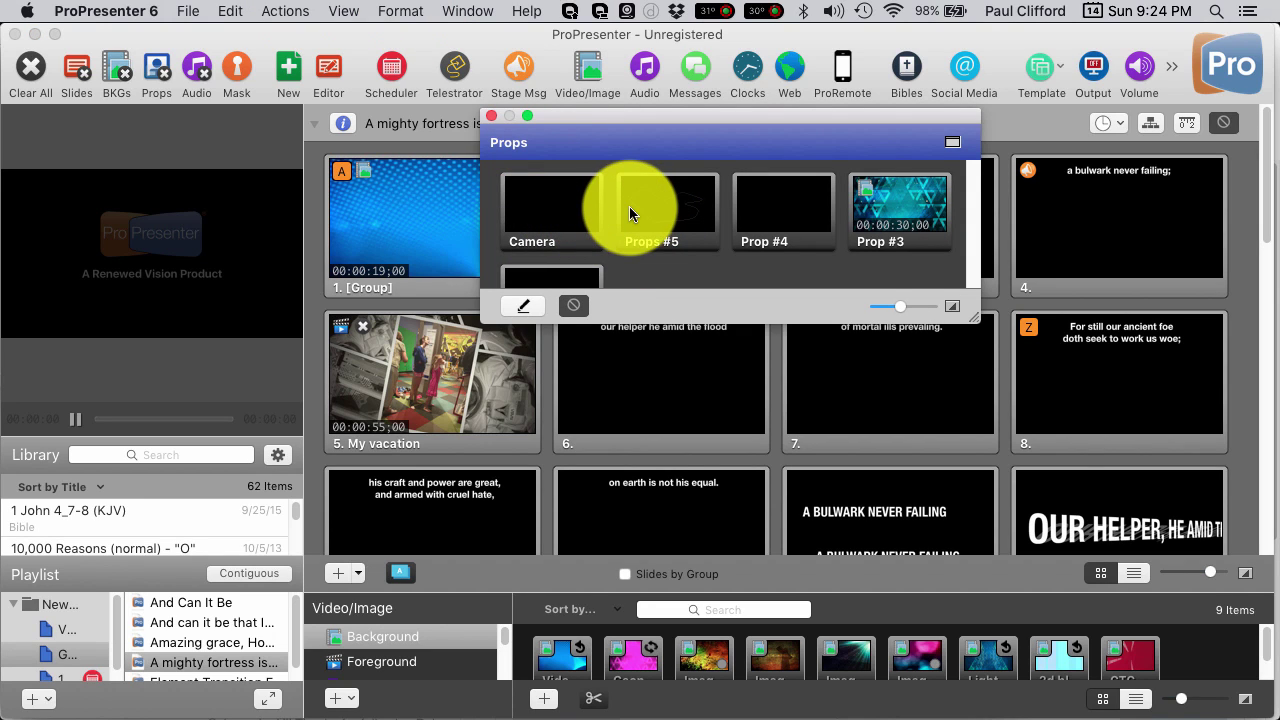
{"action": "left_click_drag", "start_coordinate": [957, 320], "coordinate": [997, 410]}
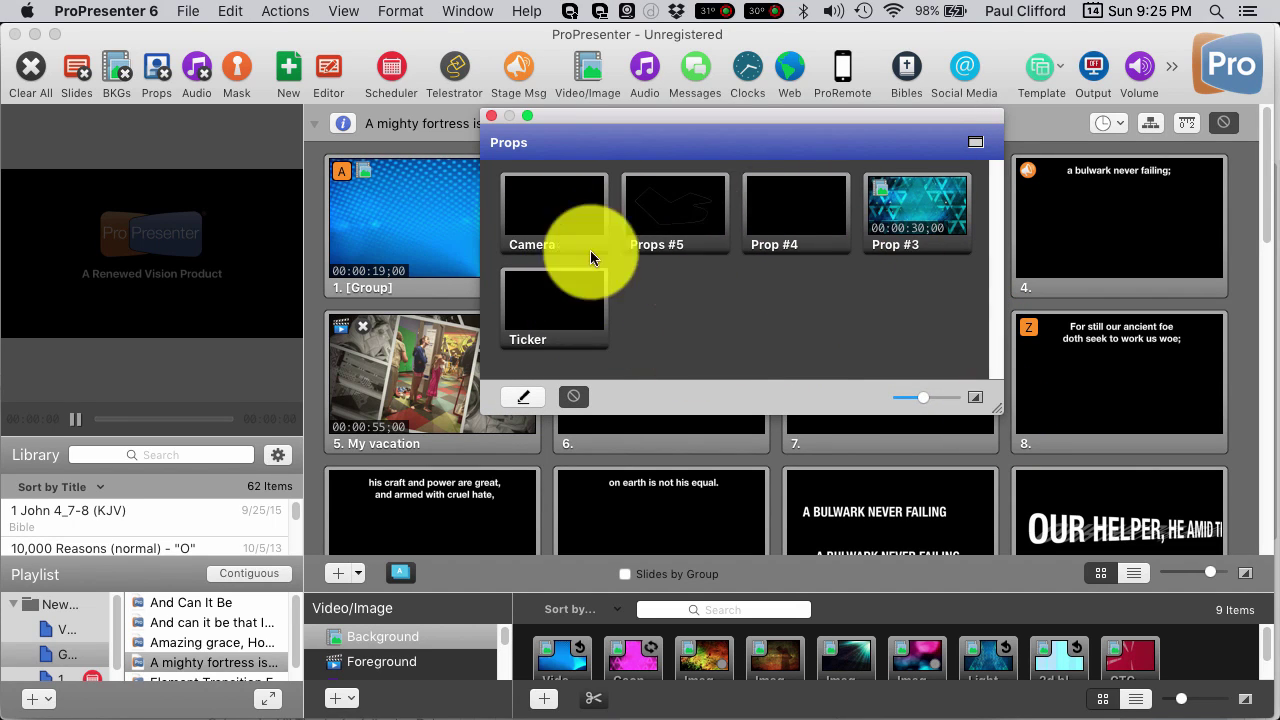
{"action": "left_click", "coordinate": [668, 214]}
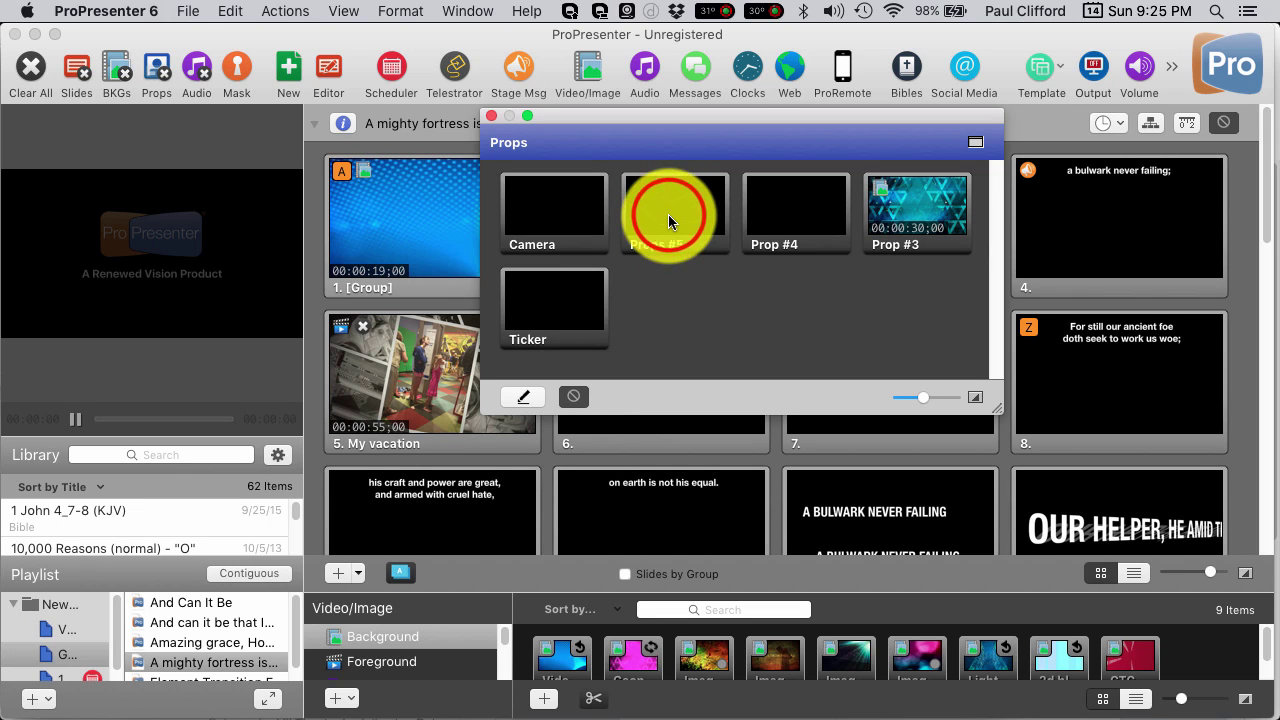
{"action": "left_click", "coordinate": [668, 214]}
{"action": "left_click", "coordinate": [670, 214]}
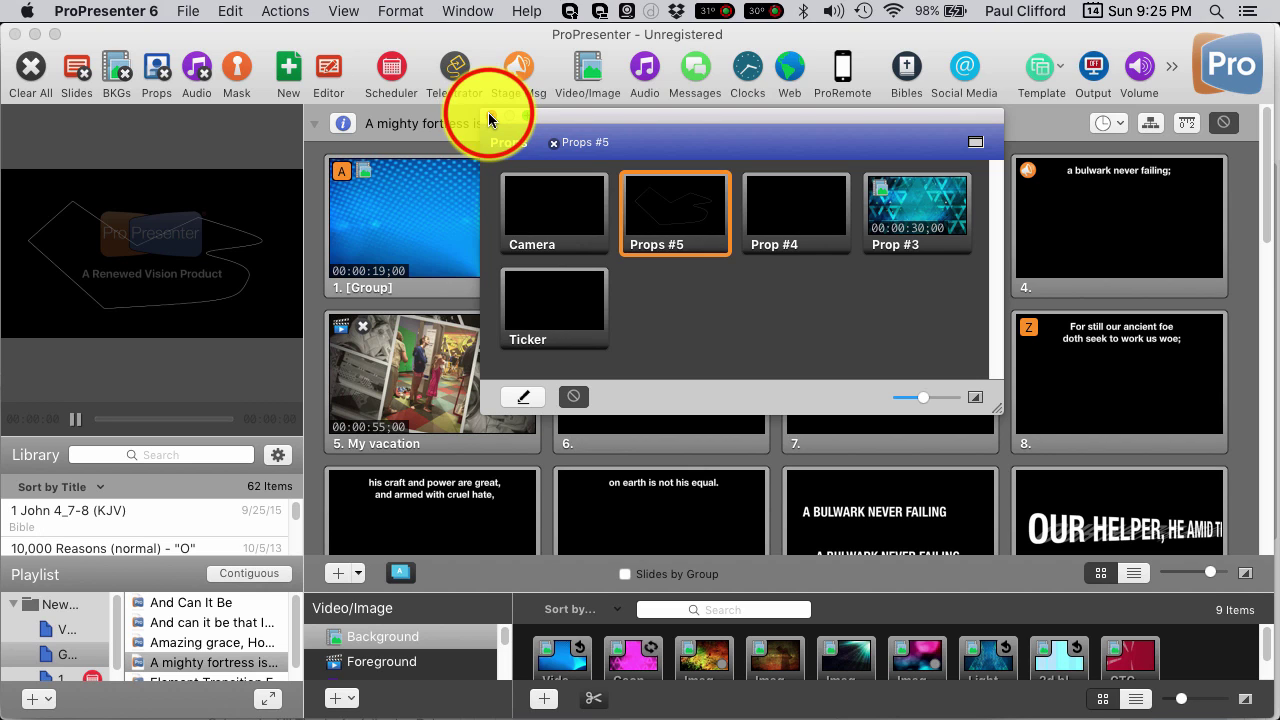
{"action": "left_click", "coordinate": [488, 116]}
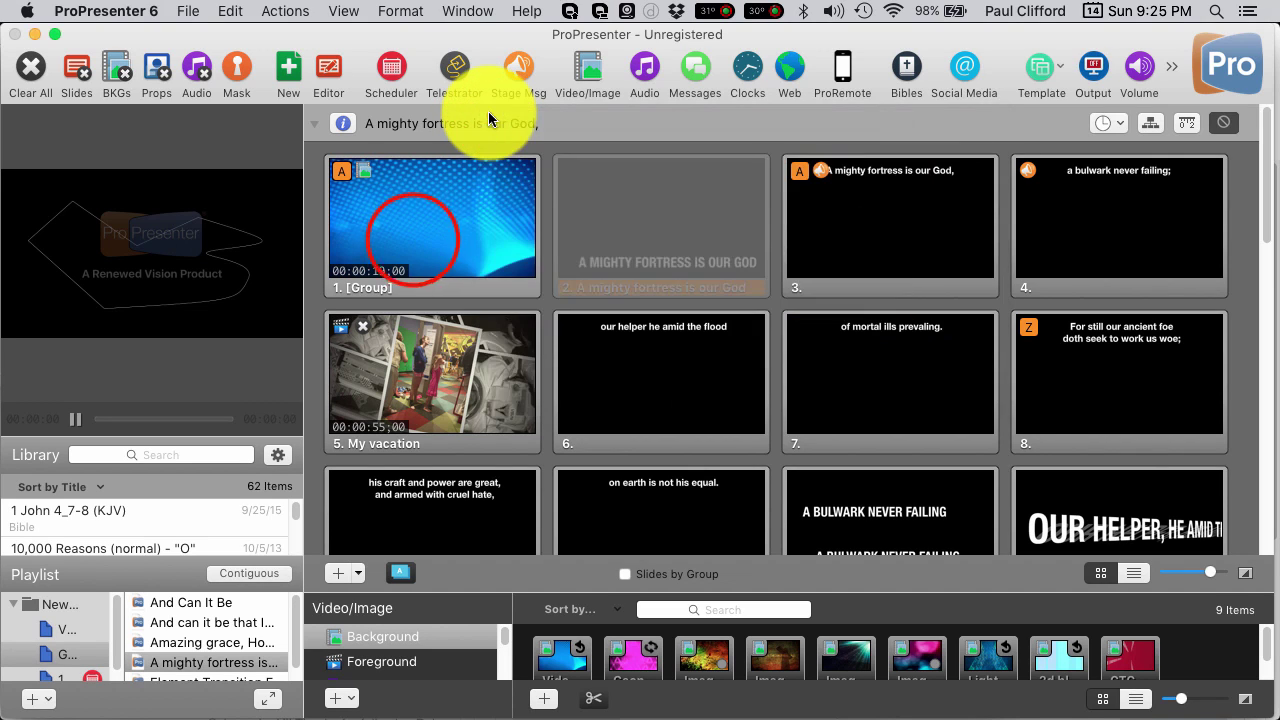
{"action": "left_click", "coordinate": [412, 242]}
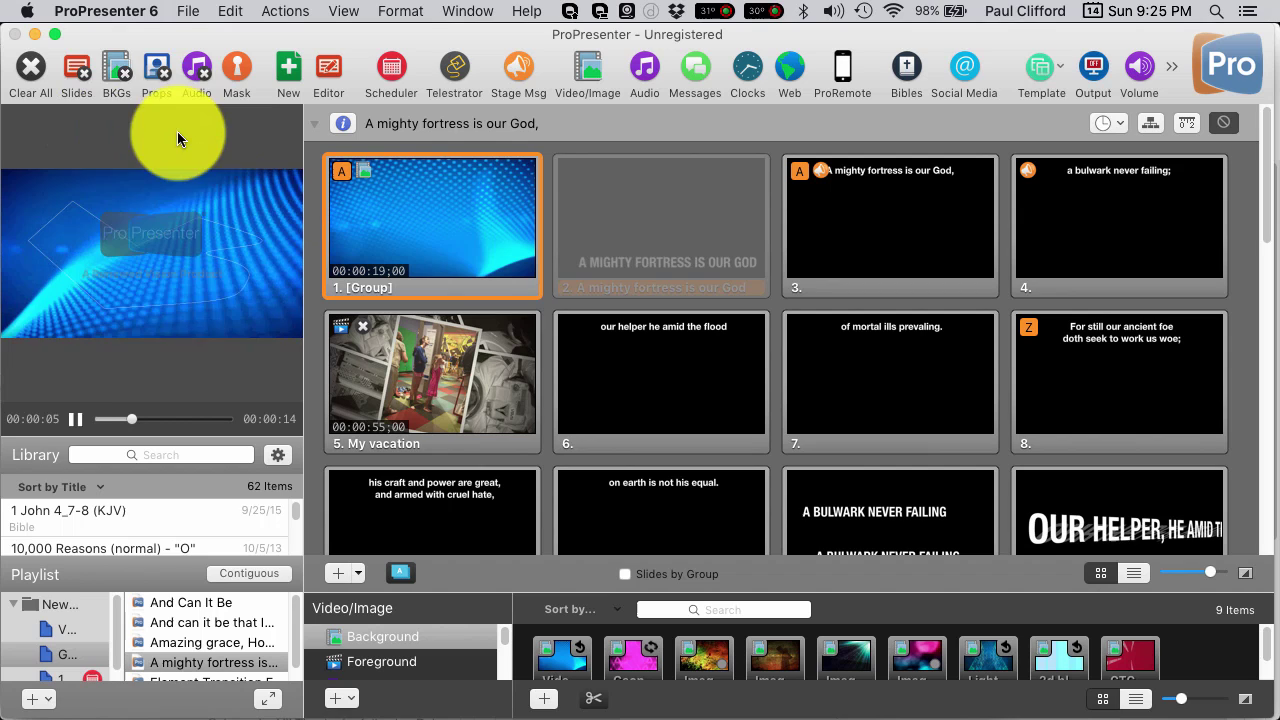
Clear the video, cycle through slides 3 and 6, then clear slides and retake slide 6 live
{"action": "left_click", "coordinate": [116, 68]}
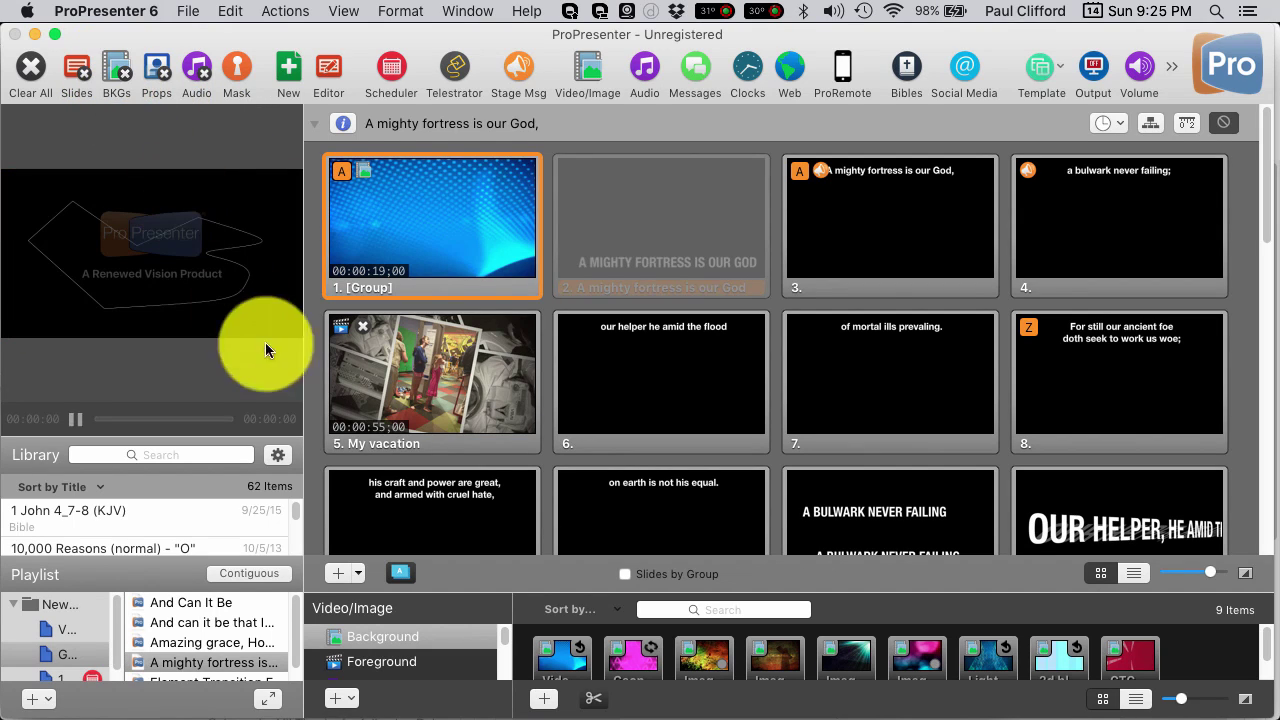
{"action": "left_click", "coordinate": [870, 242]}
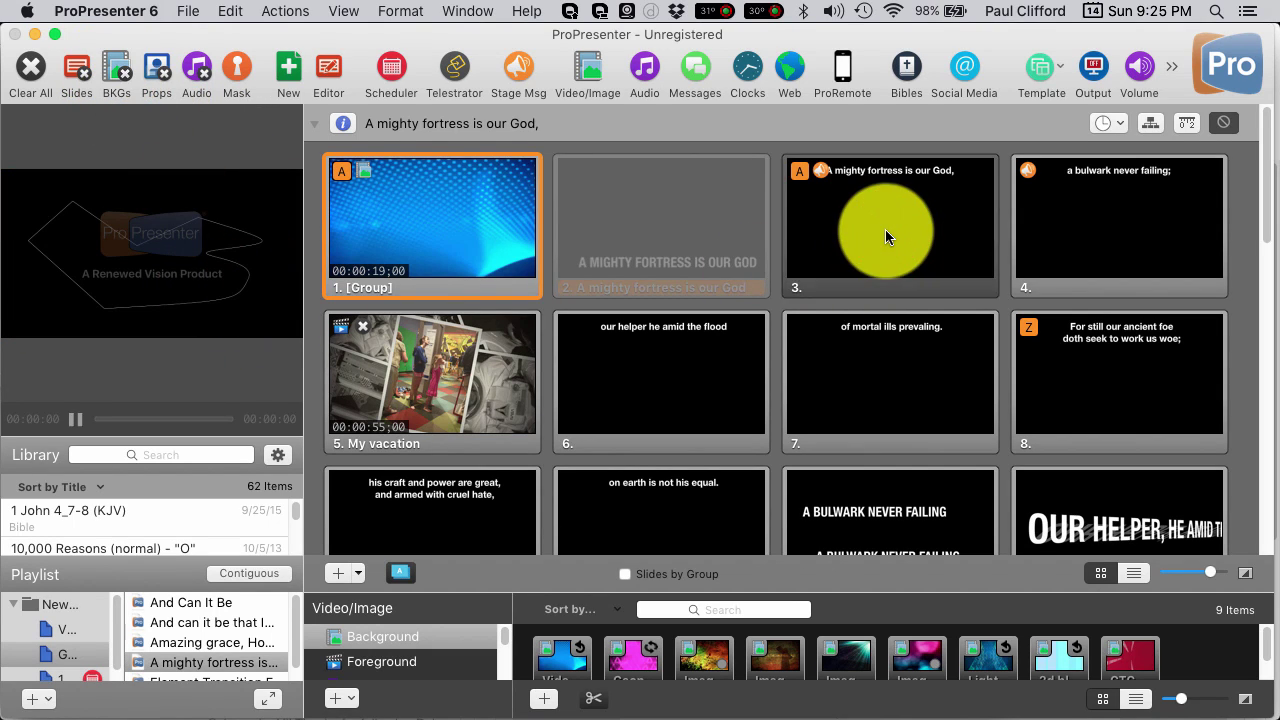
{"action": "left_click", "coordinate": [885, 229]}
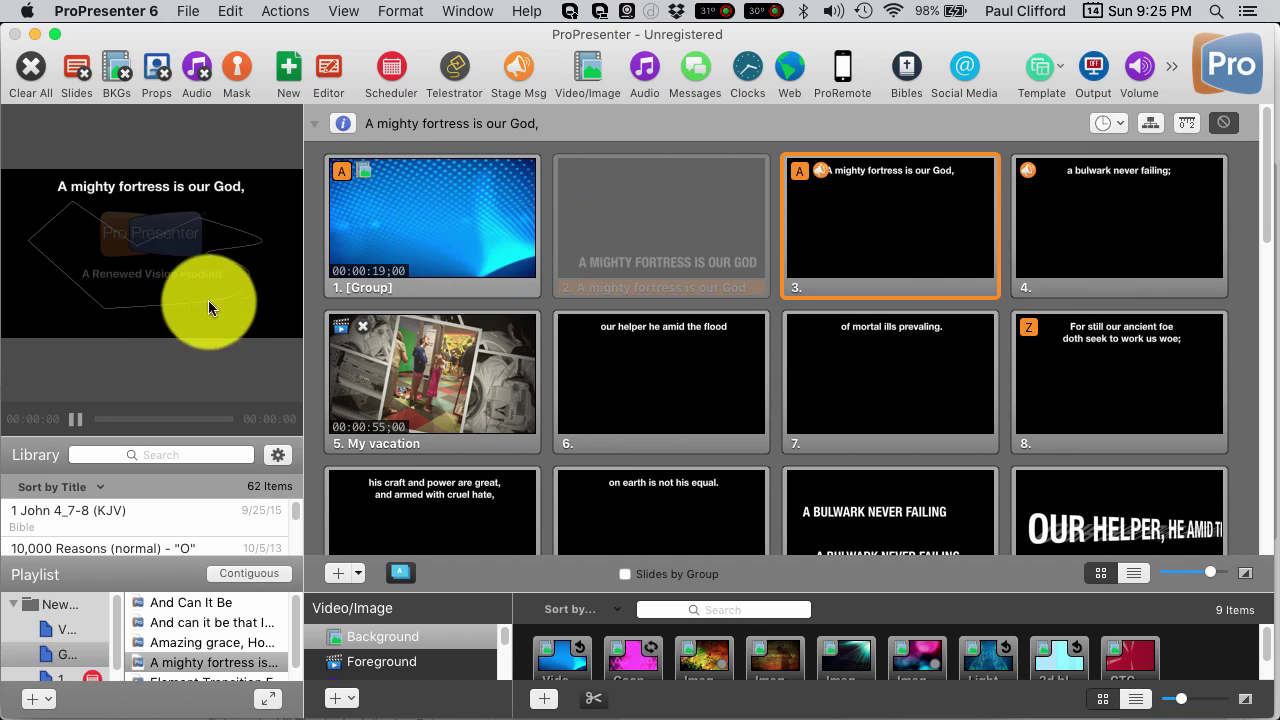
{"action": "left_click", "coordinate": [634, 398]}
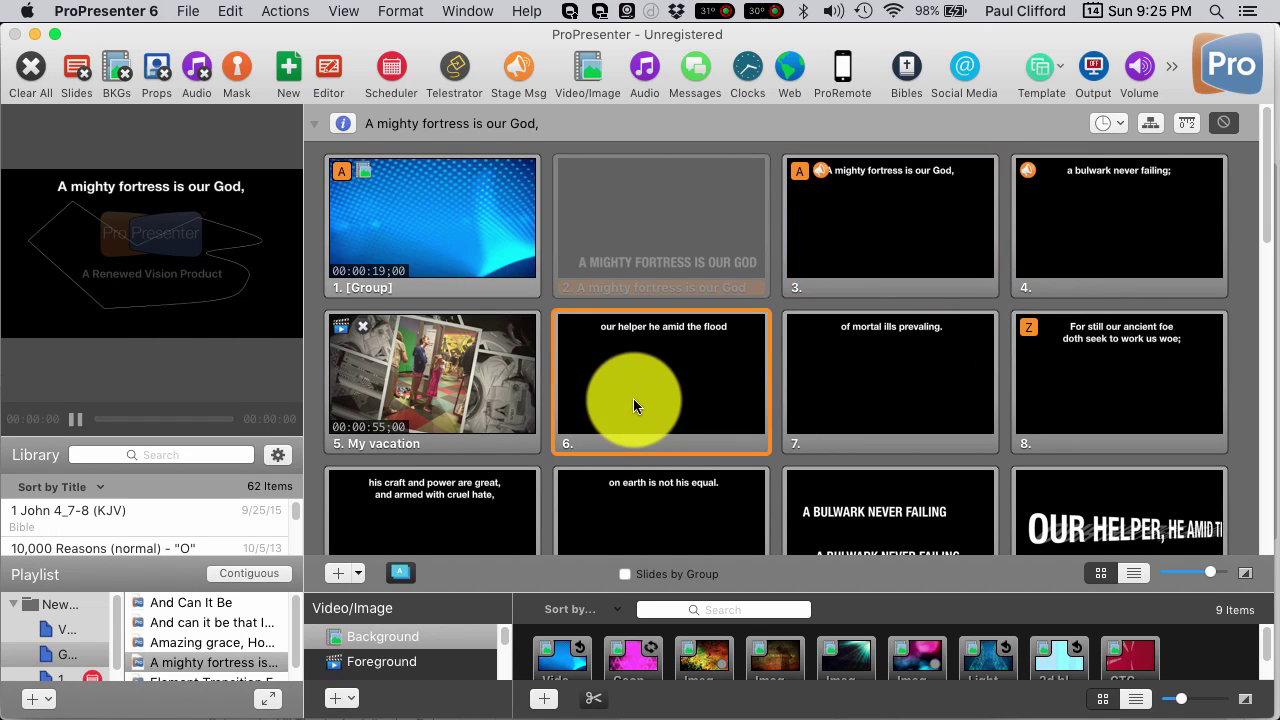
{"action": "left_click_drag", "start_coordinate": [405, 420], "coordinate": [387, 407]}
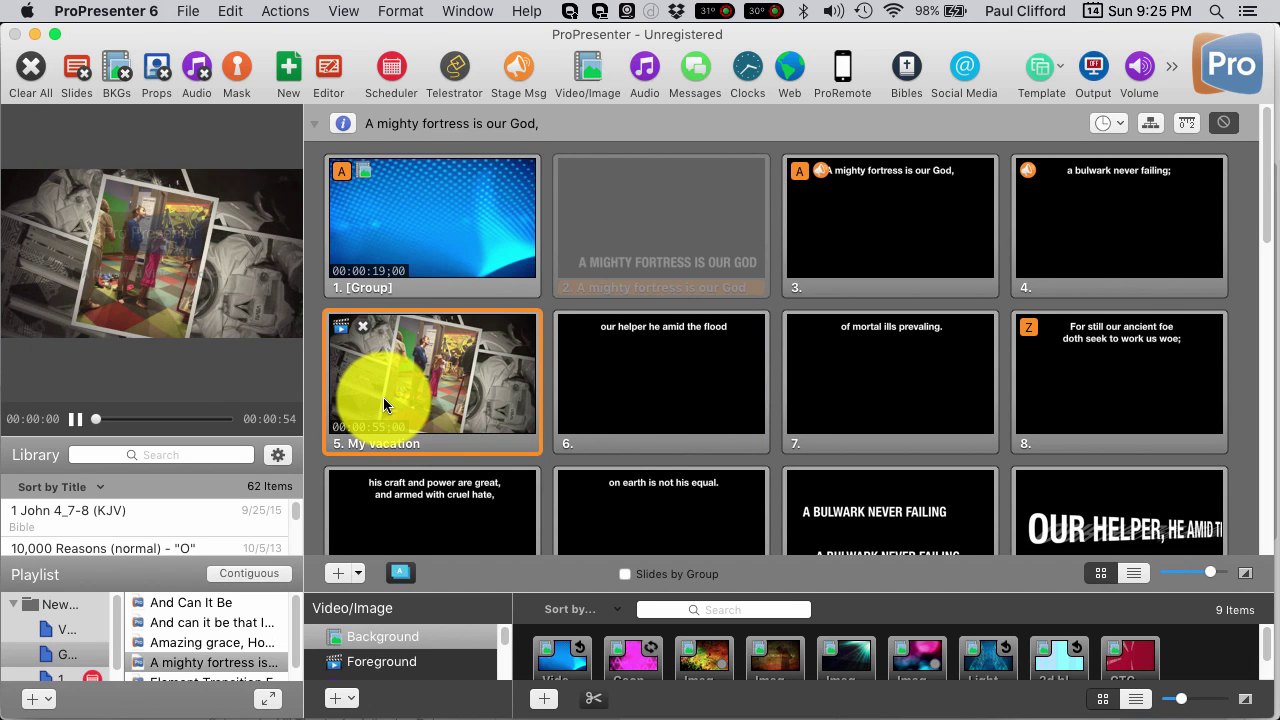
{"action": "left_click", "coordinate": [82, 70]}
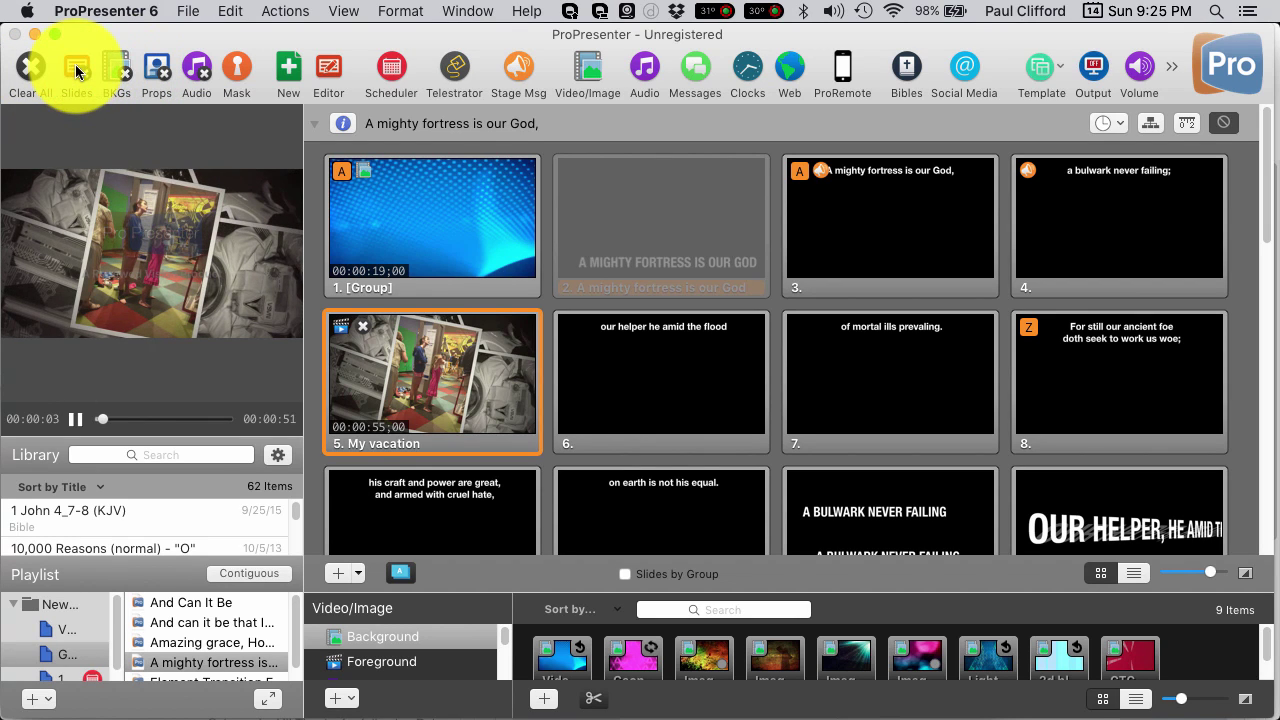
{"action": "left_click", "coordinate": [653, 385]}
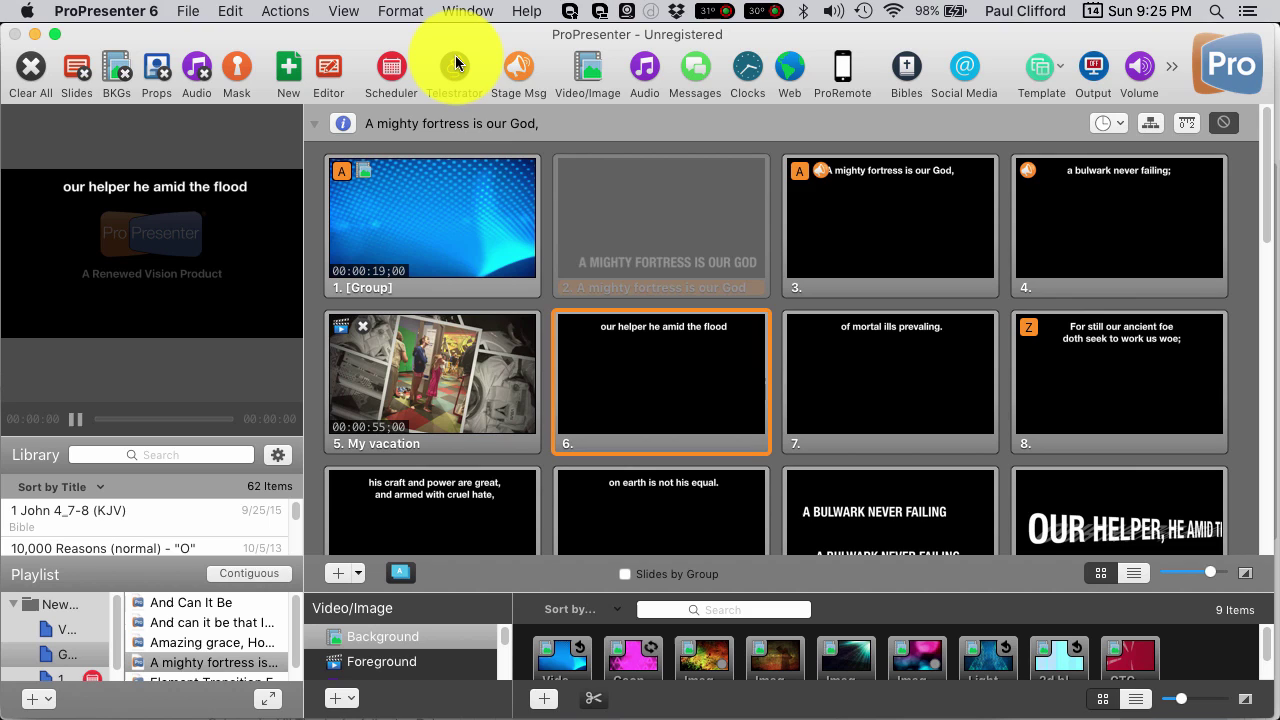
Reopen the Props window and layer Props #5, Prop #4 and Ticker on output
{"action": "key", "text": "super+shift+p"}
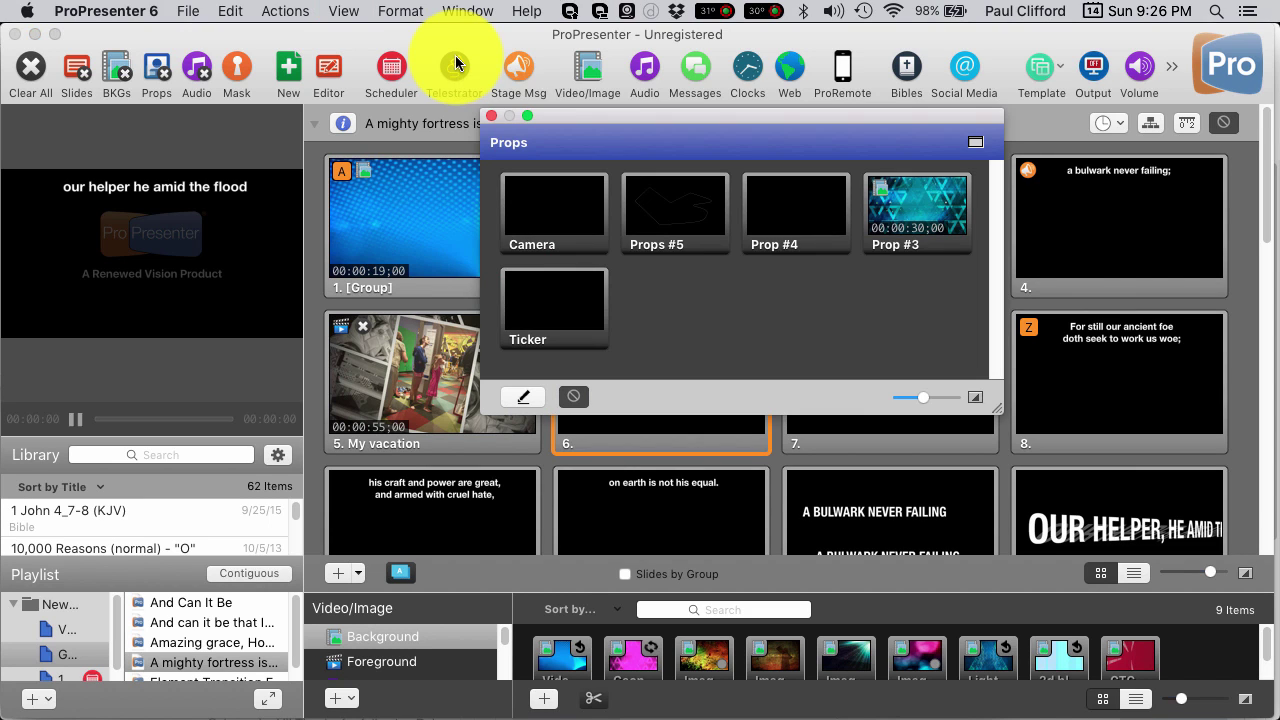
{"action": "left_click", "coordinate": [699, 214]}
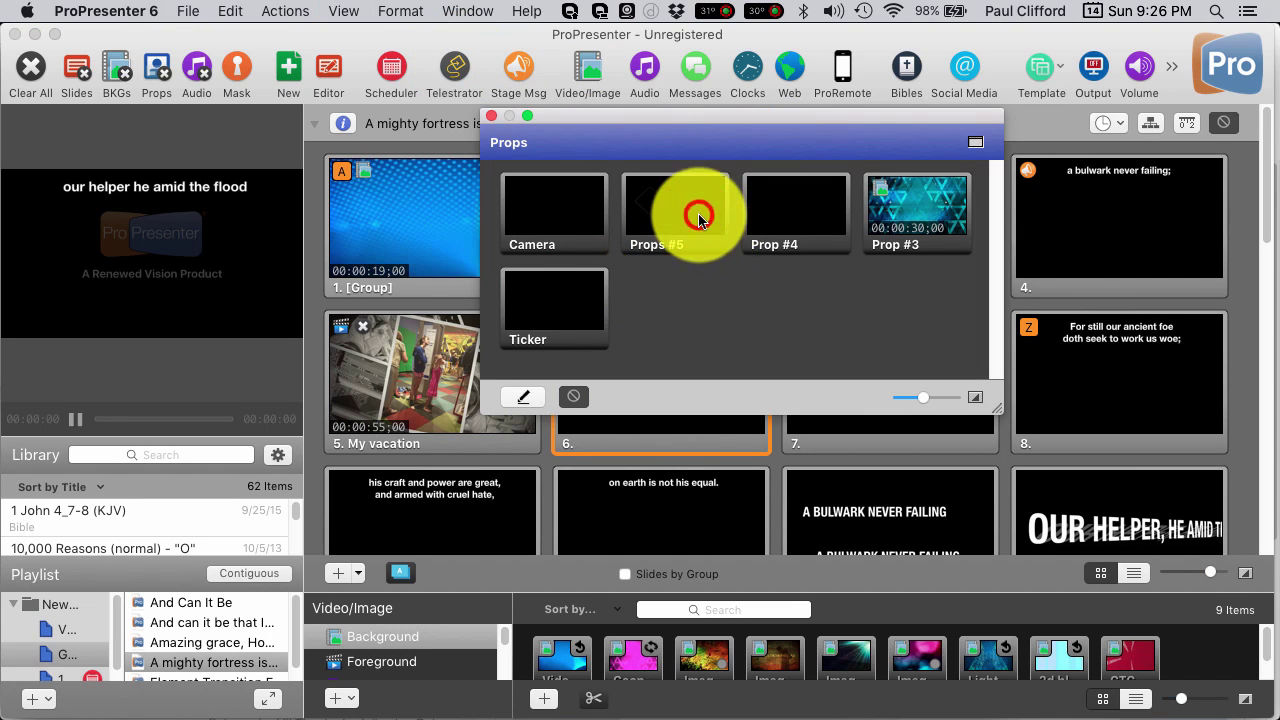
{"action": "left_click_drag", "start_coordinate": [698, 213], "coordinate": [556, 154]}
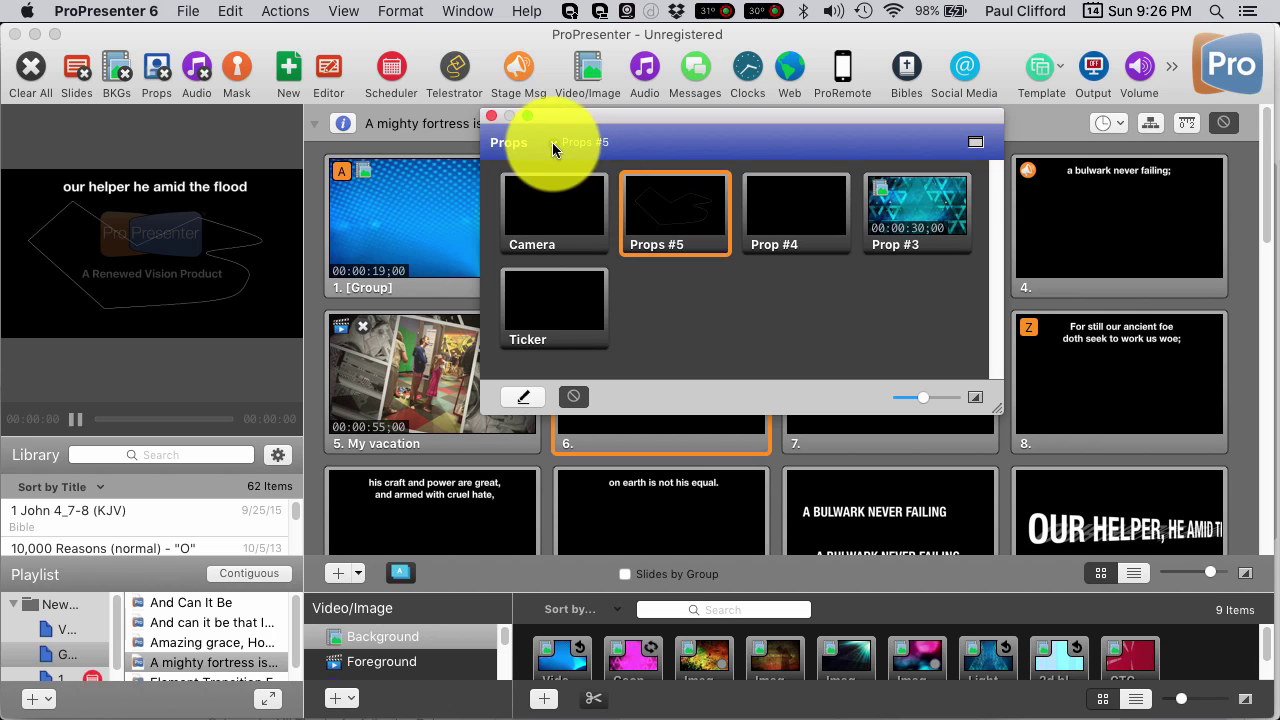
{"action": "left_click", "coordinate": [813, 208]}
{"action": "left_click", "coordinate": [576, 307]}
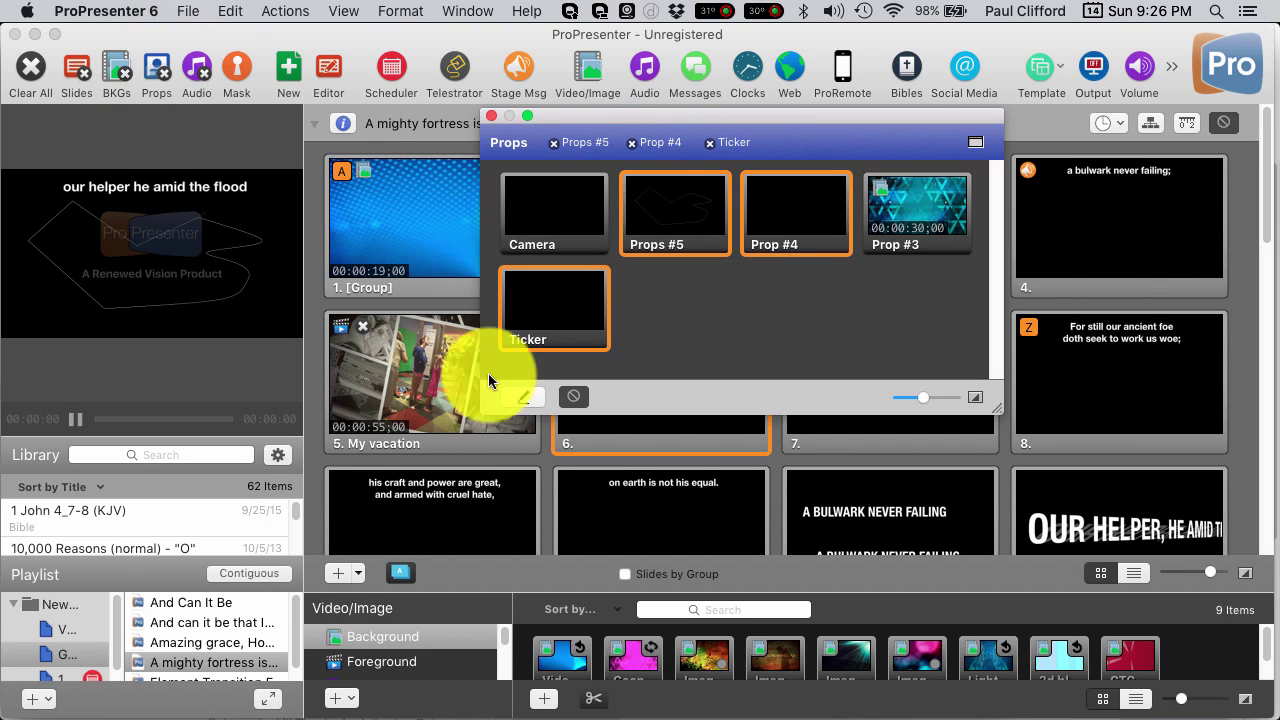
{"action": "right_click", "coordinate": [1053, 388]}
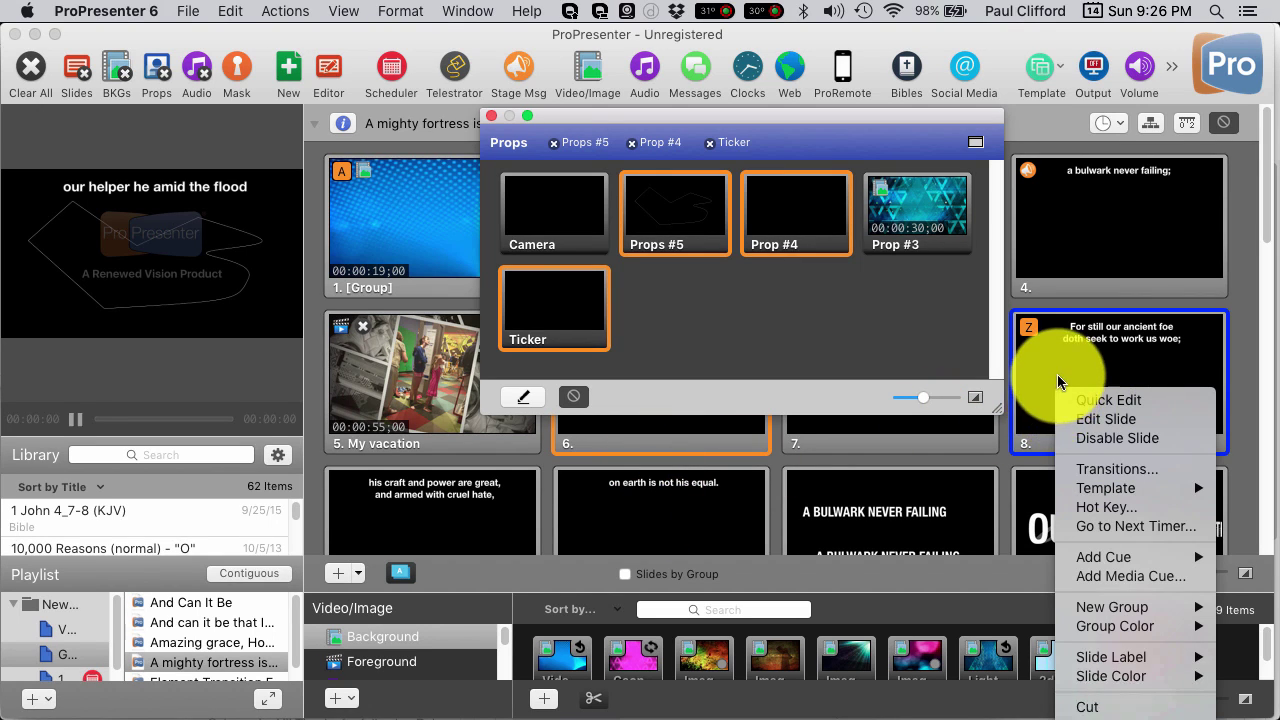
{"action": "left_click", "coordinate": [1104, 574]}
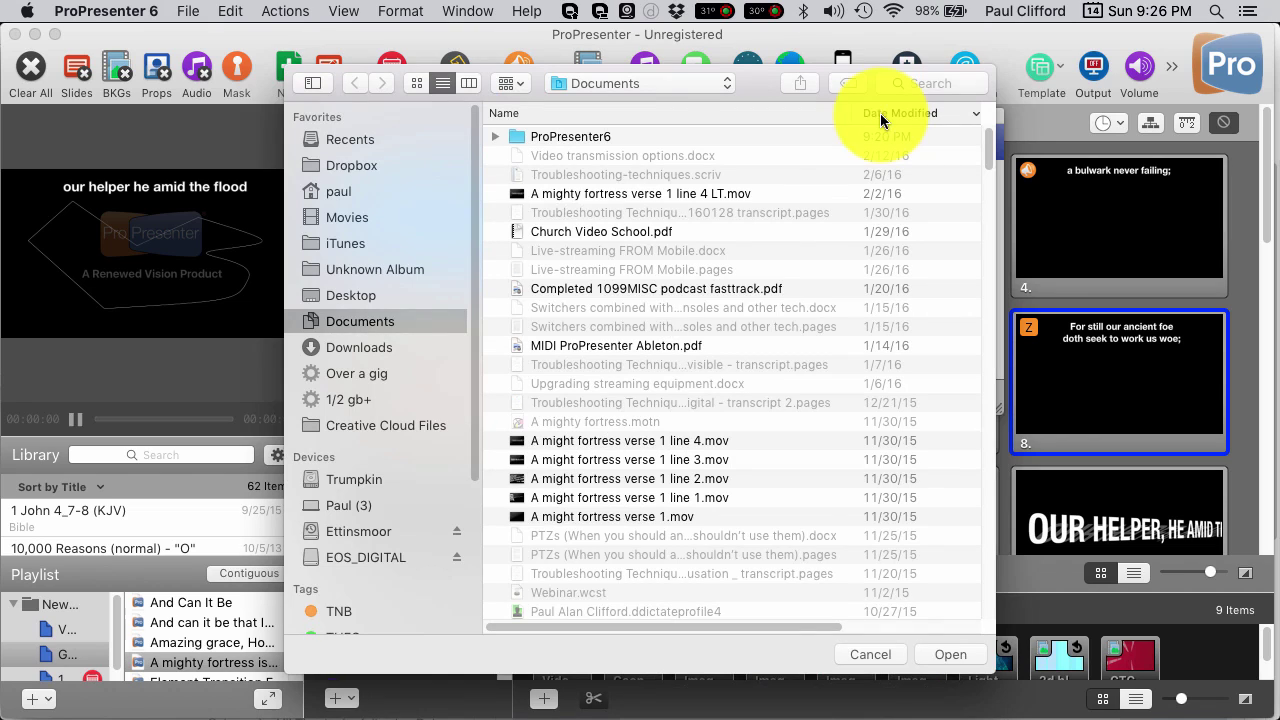
{"action": "left_click", "coordinate": [871, 654]}
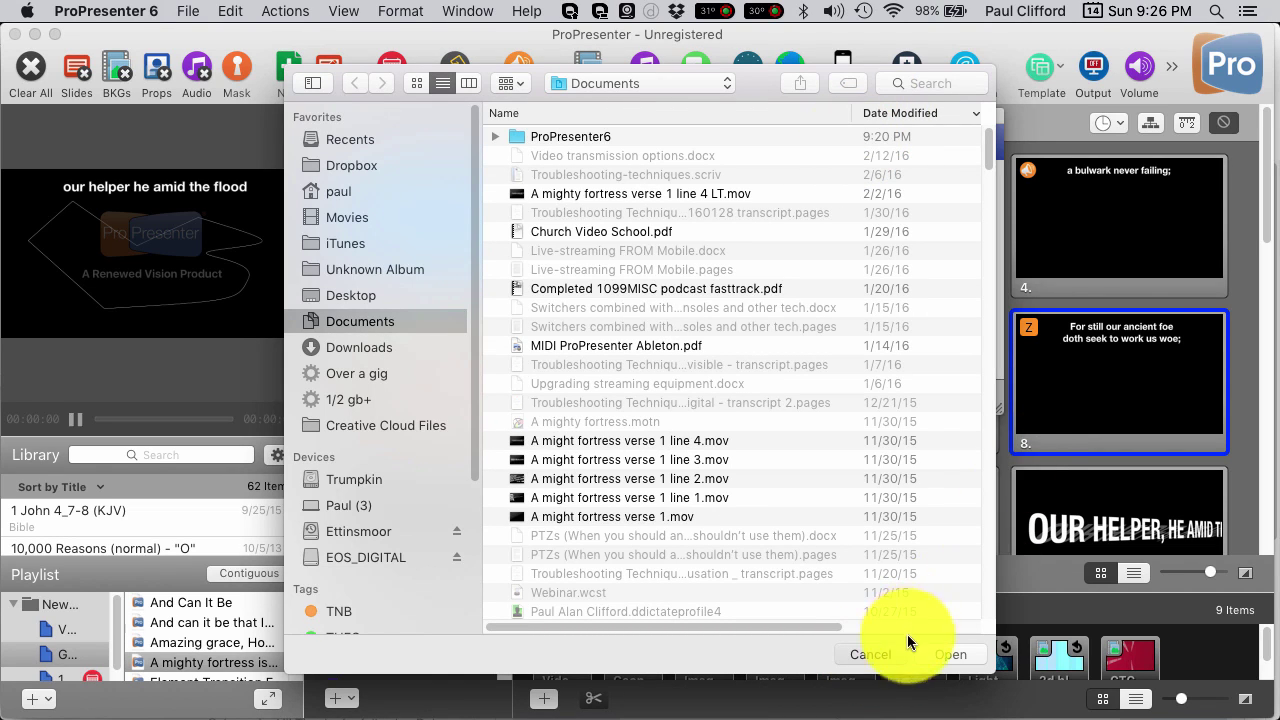
{"action": "left_click", "coordinate": [890, 650]}
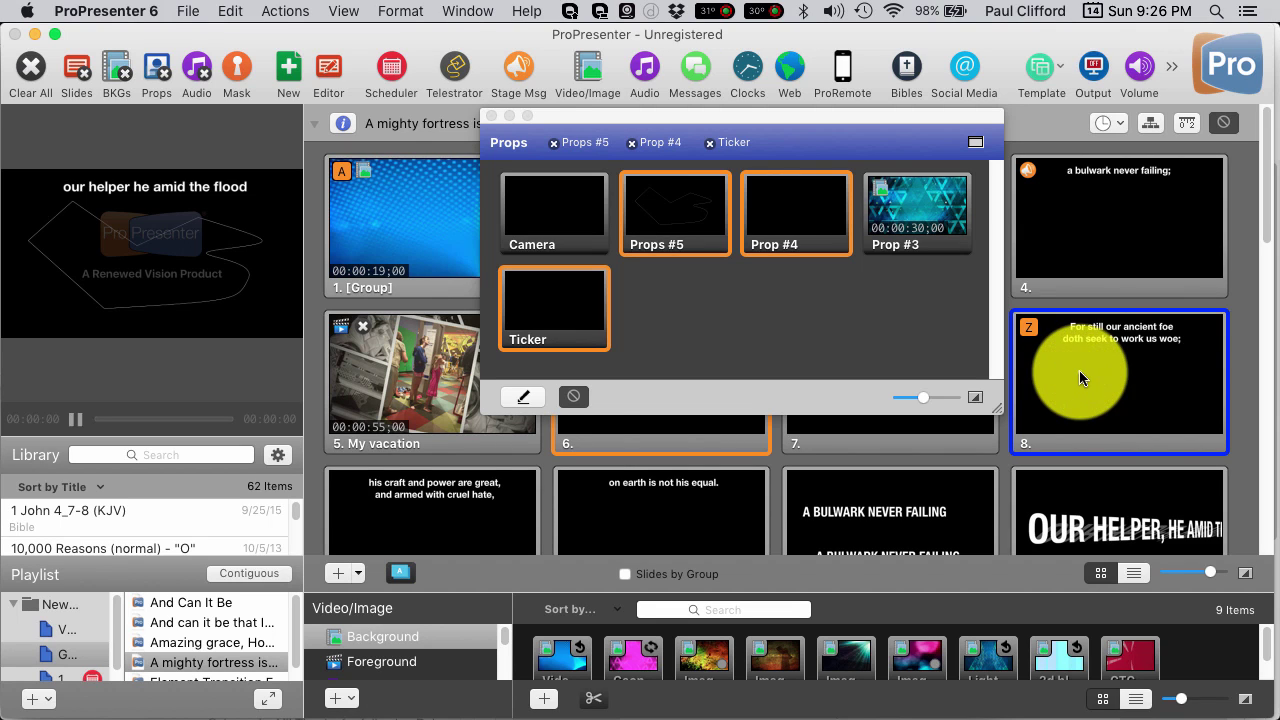
{"action": "right_click", "coordinate": [1080, 372]}
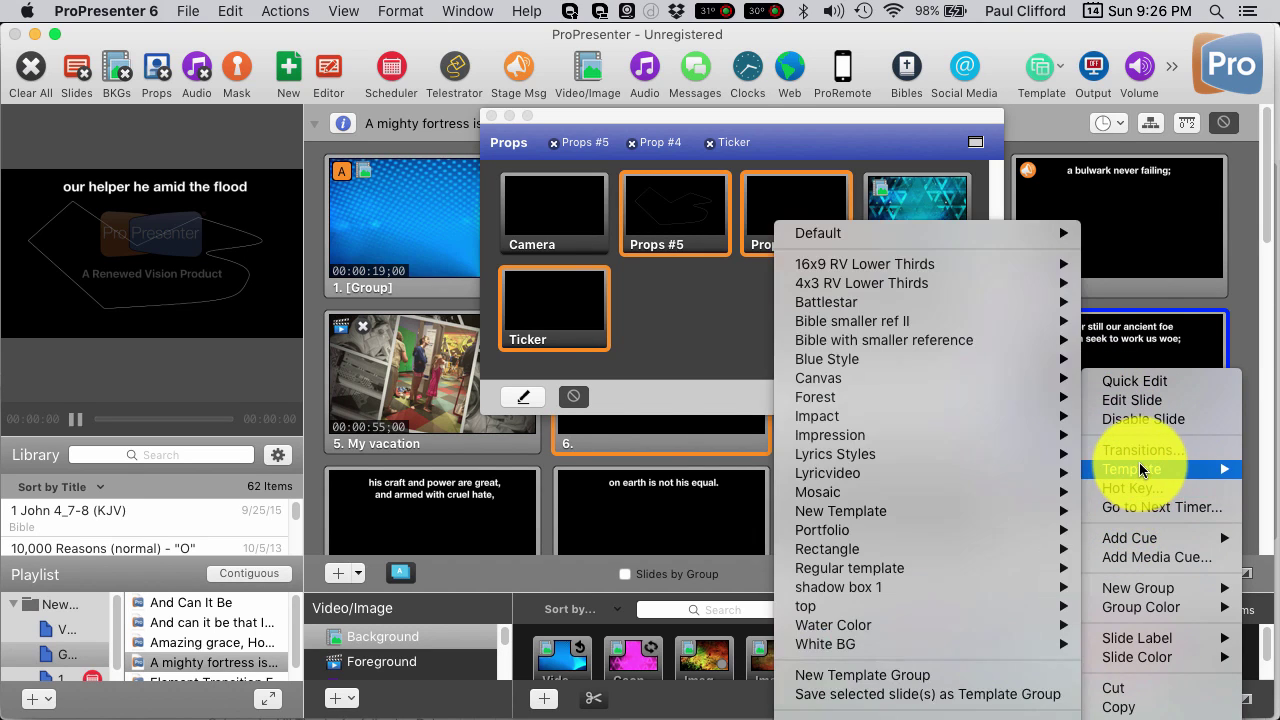
{"action": "mouse_move", "coordinate": [1140, 546]}
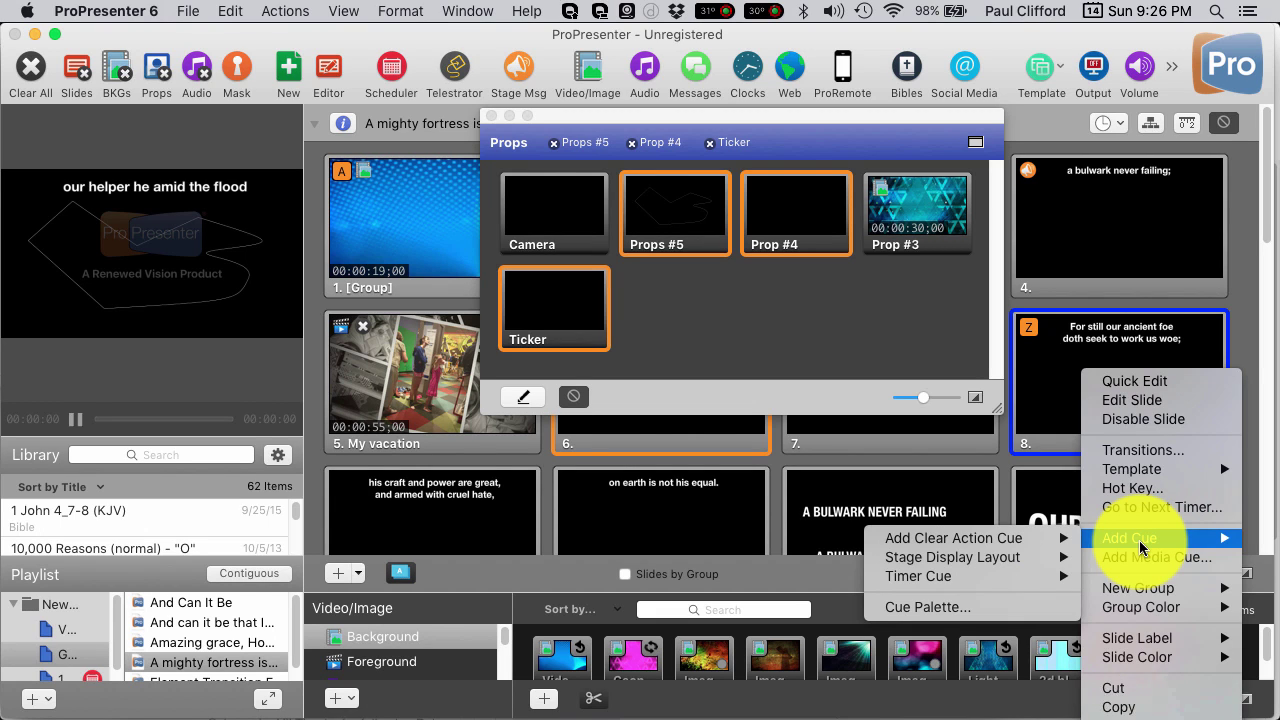
{"action": "left_click", "coordinate": [979, 609]}
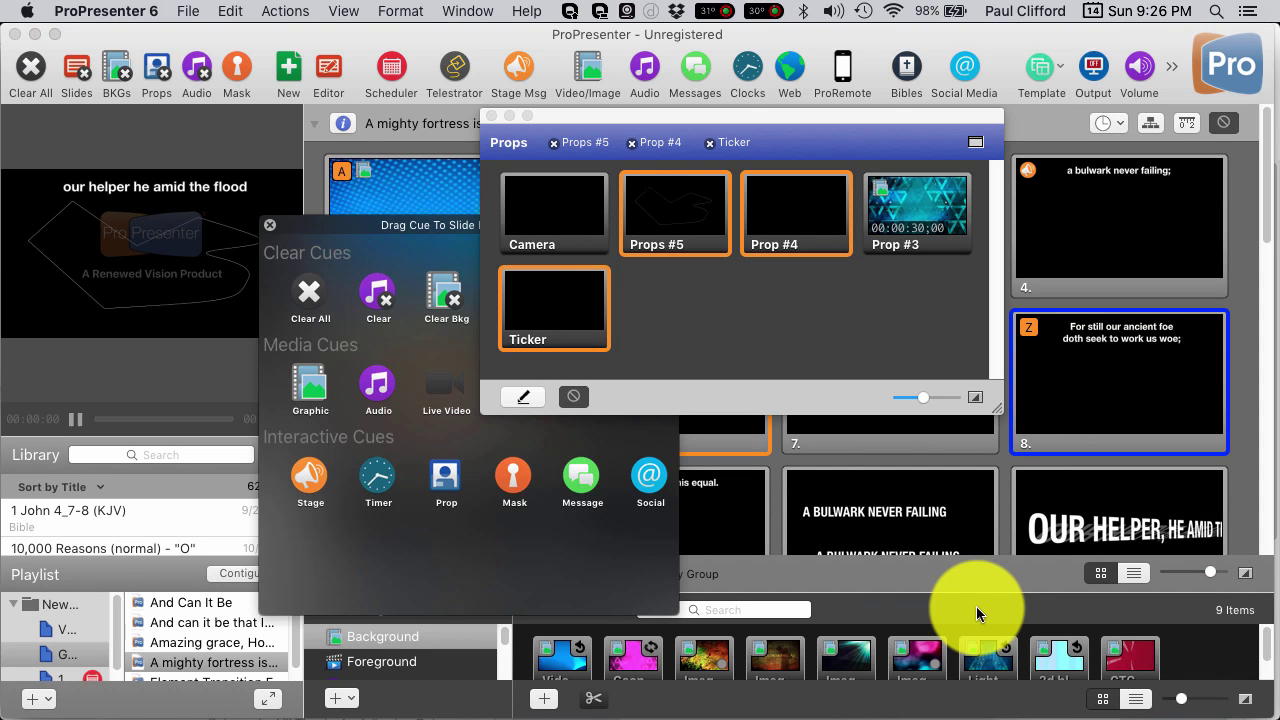
{"action": "left_click_drag", "start_coordinate": [337, 222], "coordinate": [146, 245]}
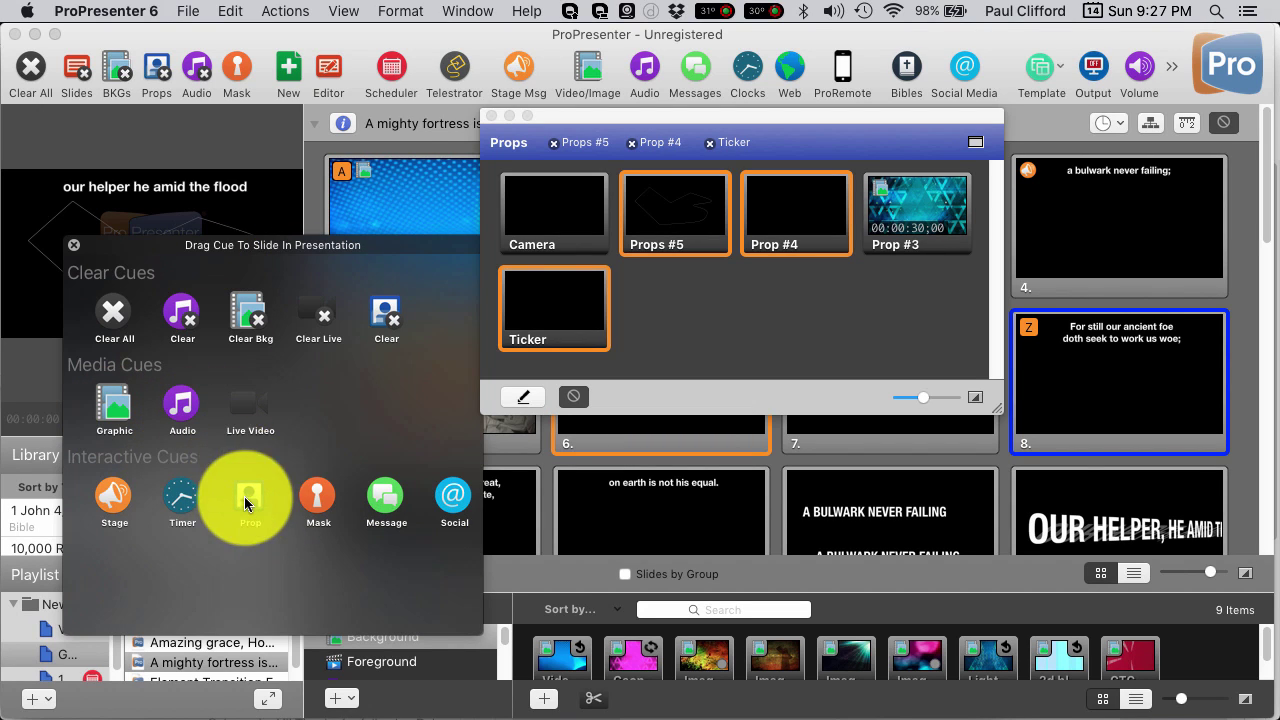
{"action": "left_click", "coordinate": [73, 244]}
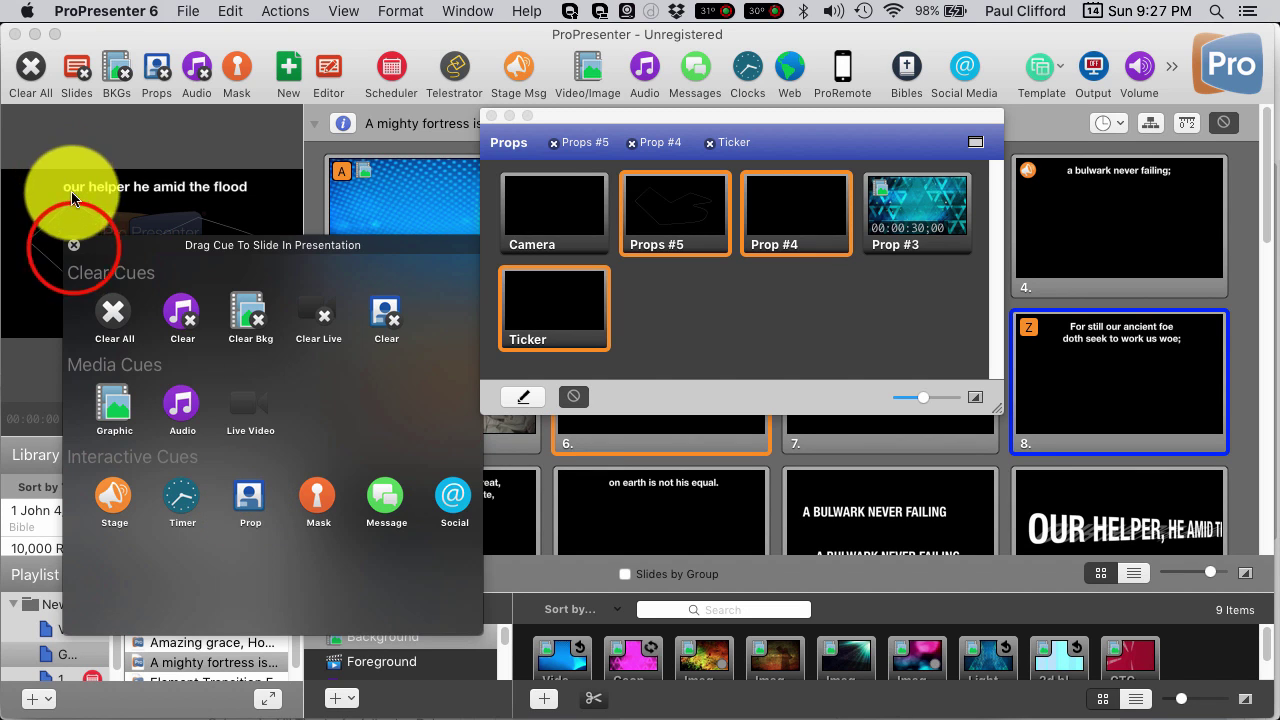
{"action": "left_click", "coordinate": [73, 245]}
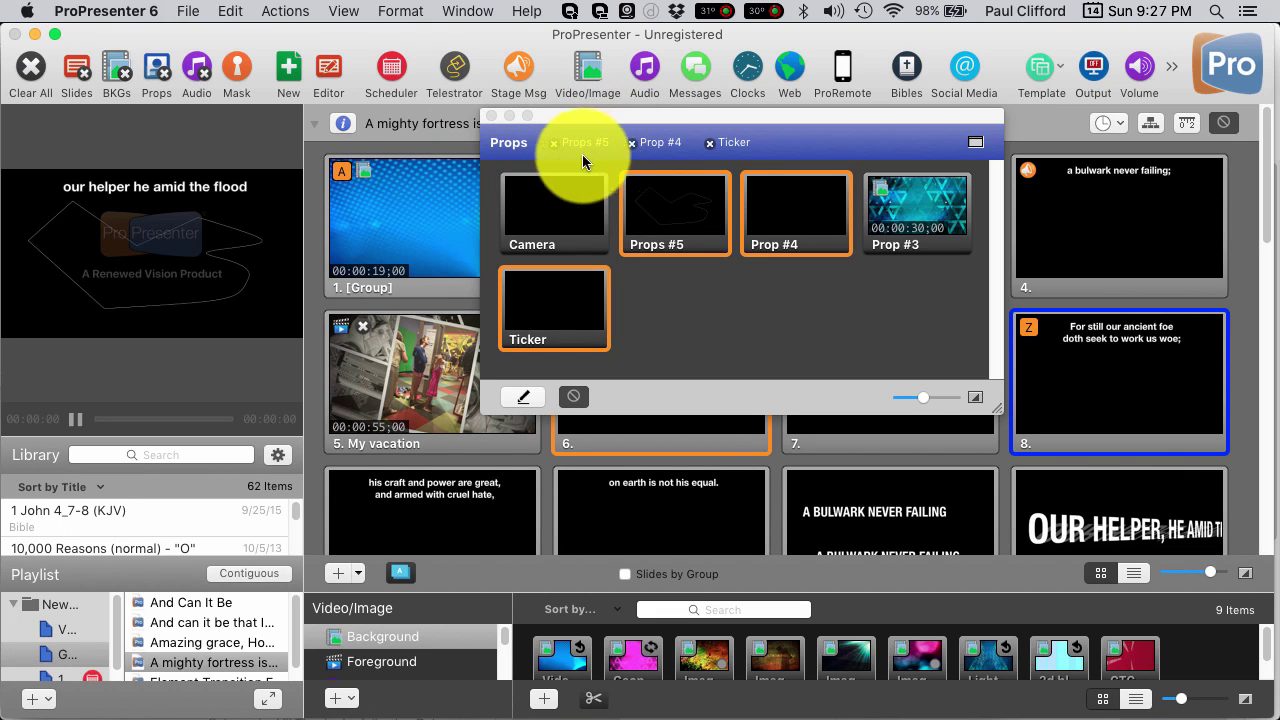
Clear the Ticker, Props #5 and Prop #4 using their tab X buttons
{"action": "left_click", "coordinate": [708, 144]}
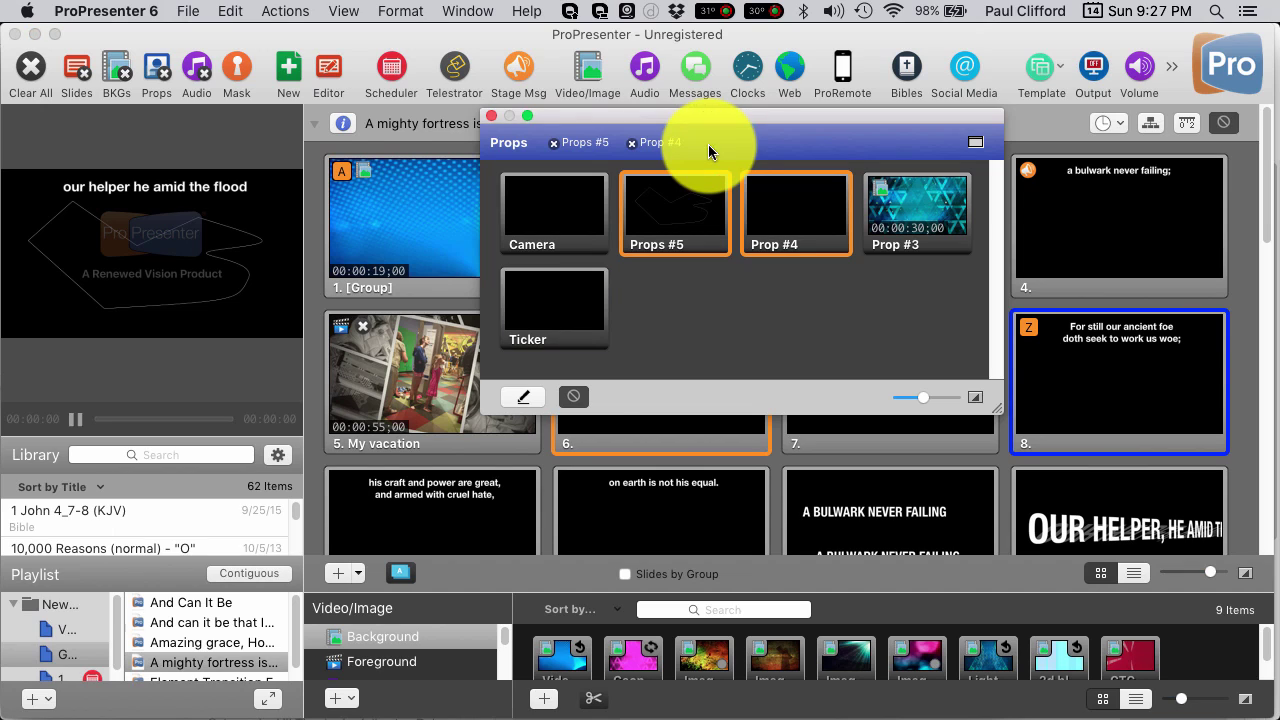
{"action": "left_click", "coordinate": [551, 143]}
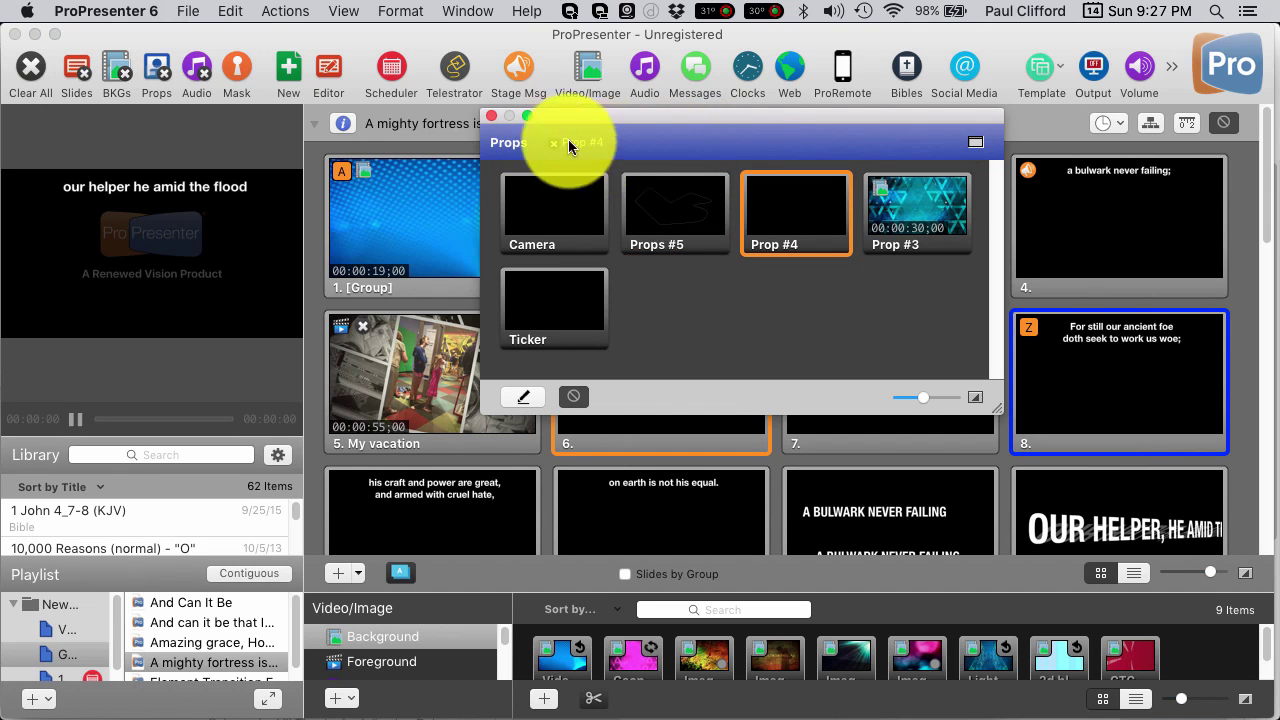
{"action": "left_click", "coordinate": [559, 143]}
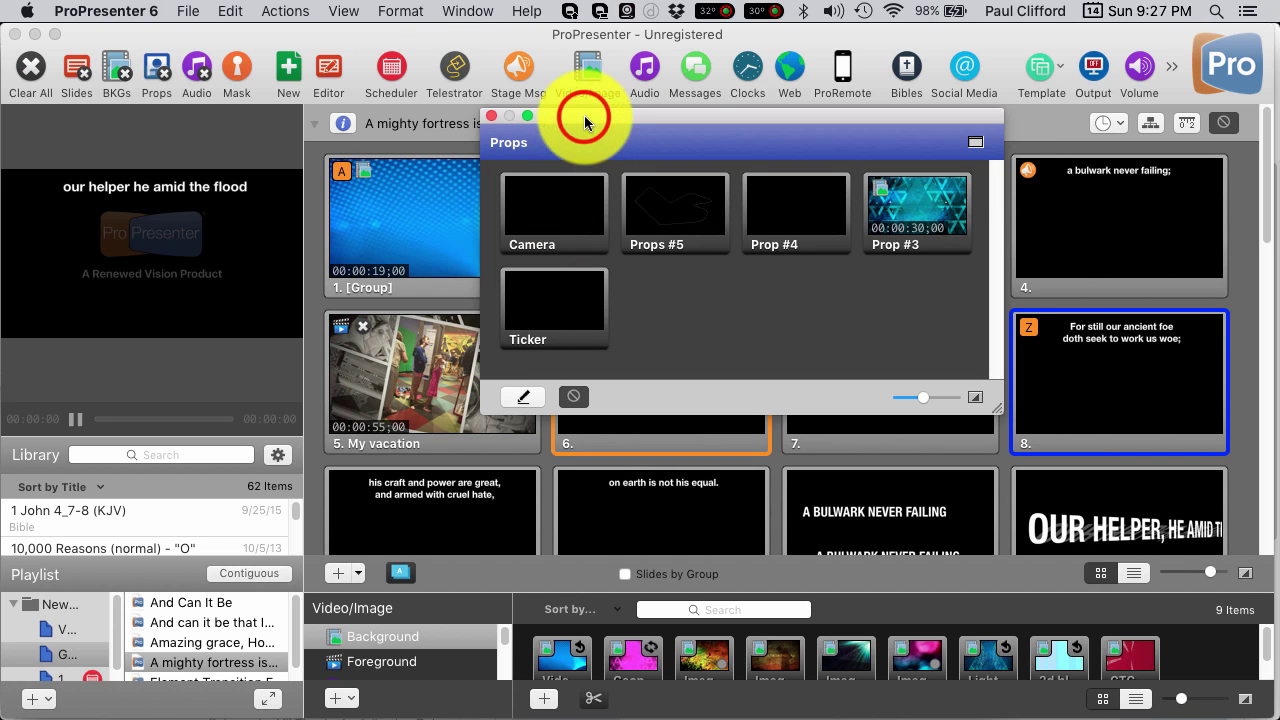
Move the Props window, reactivate Props #5, and take the OUR HELPER slide live
{"action": "left_click_drag", "start_coordinate": [586, 122], "coordinate": [708, 53]}
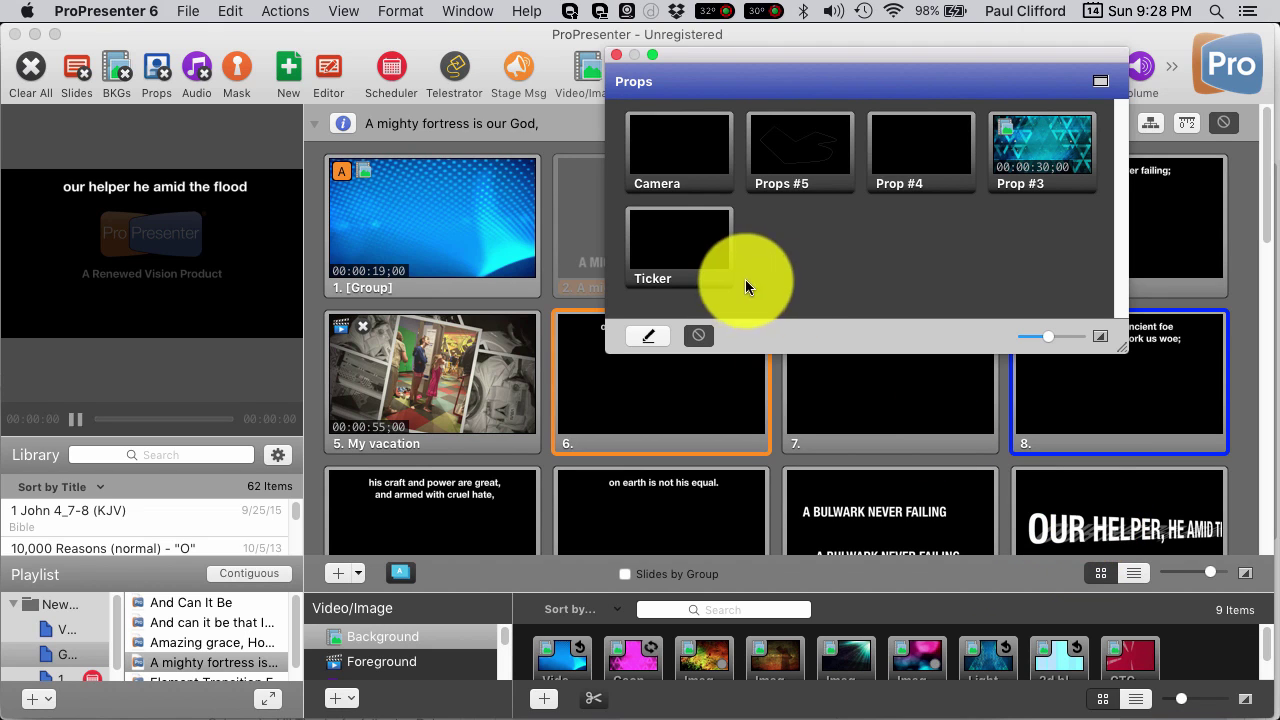
{"action": "left_click", "coordinate": [814, 139]}
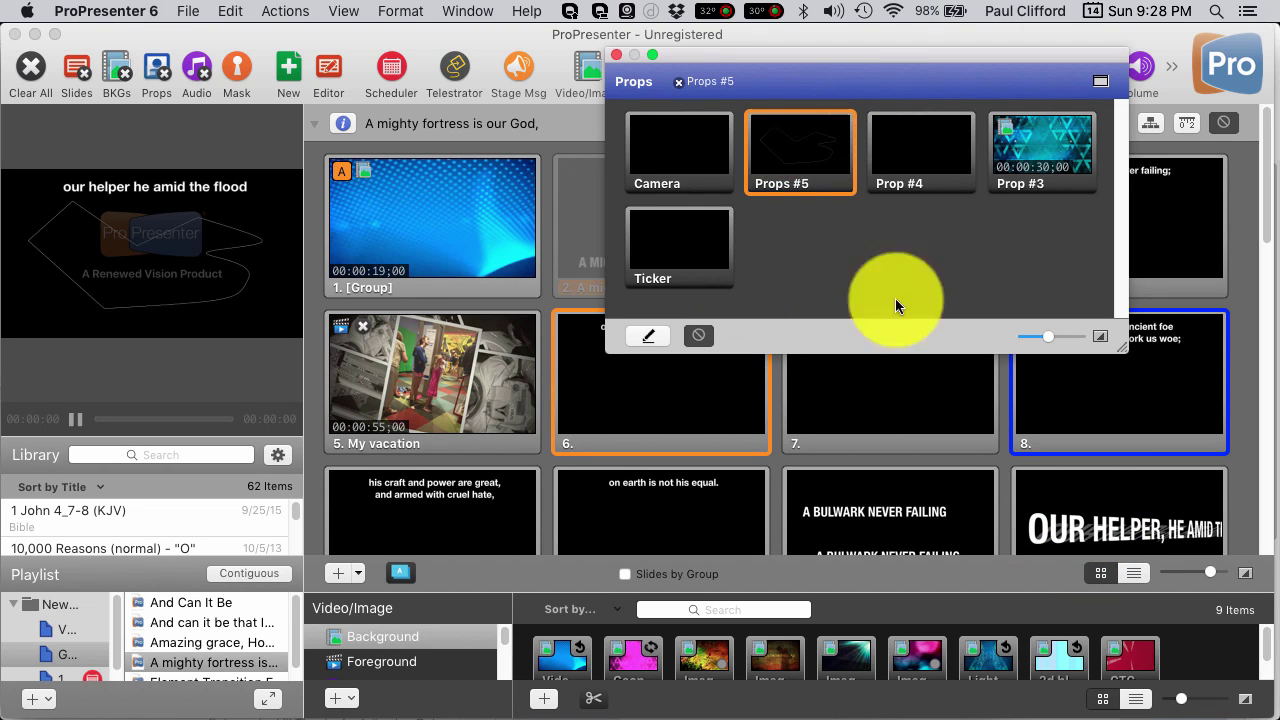
{"action": "left_click", "coordinate": [1140, 530]}
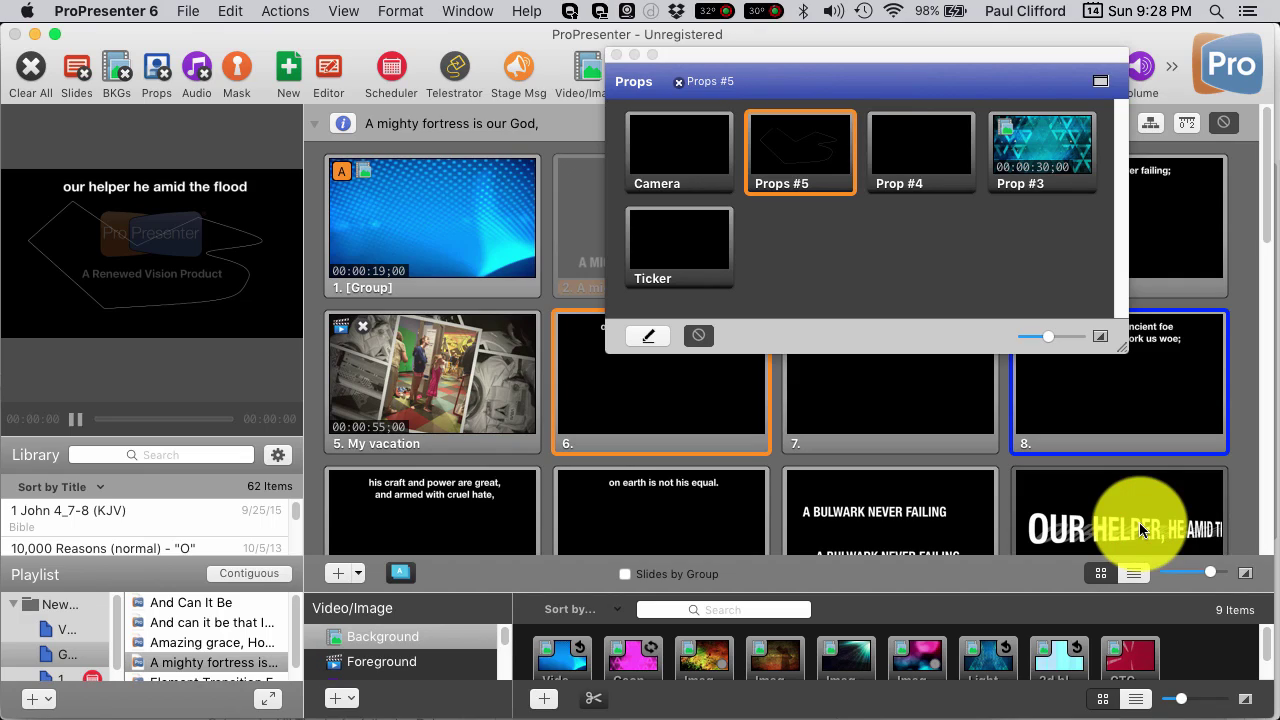